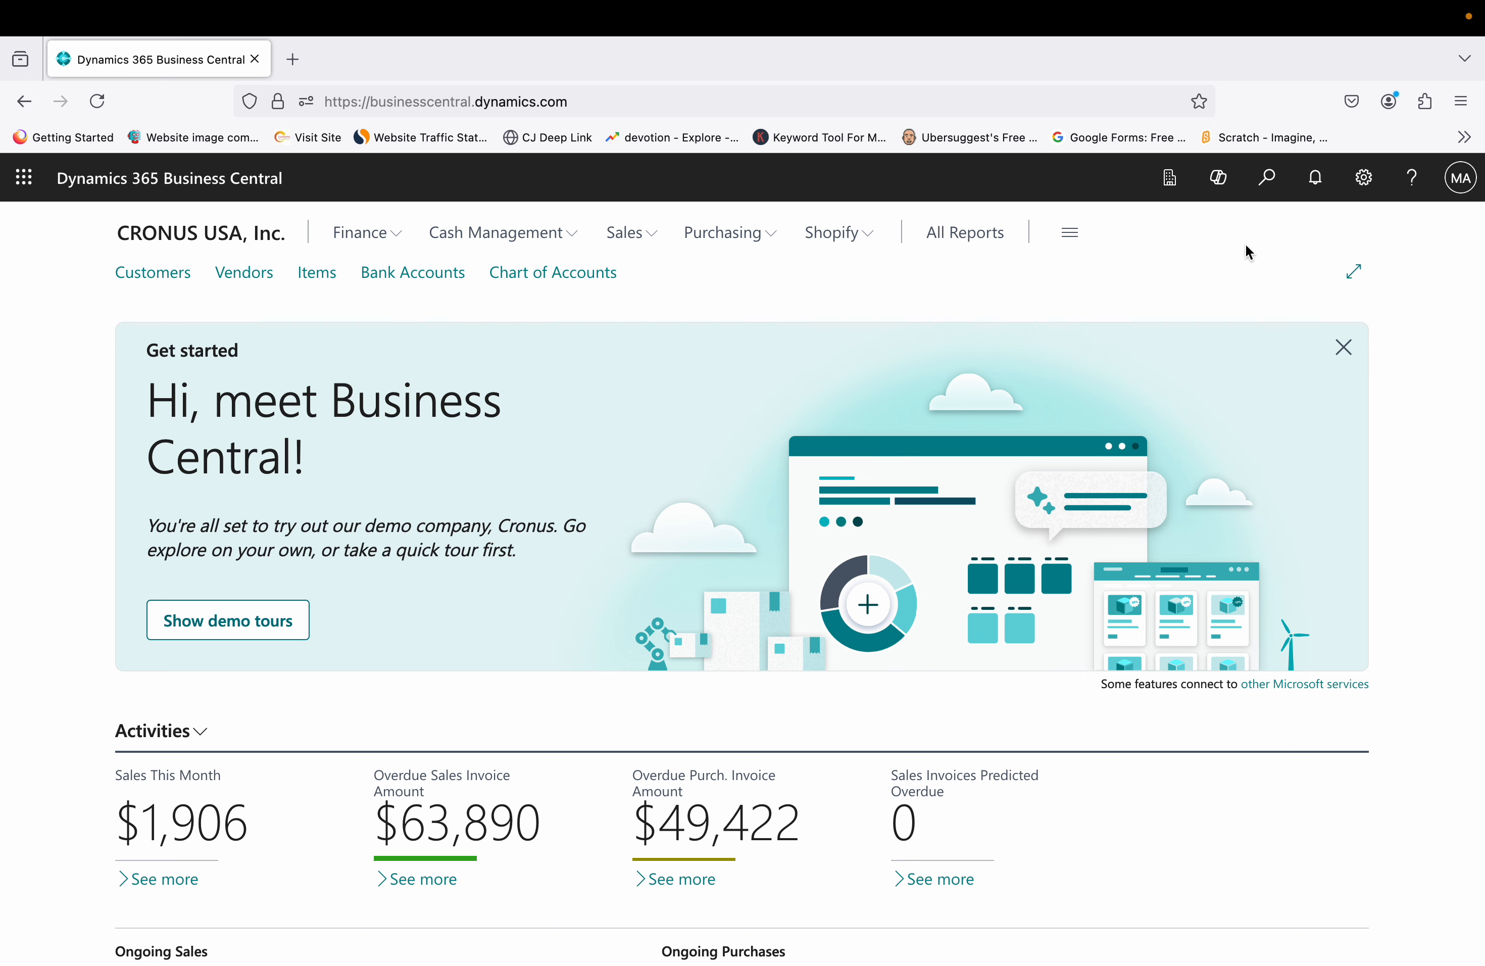
From the Settings gear, launch the Business Central Admin Center in a new tab
click(1371, 187)
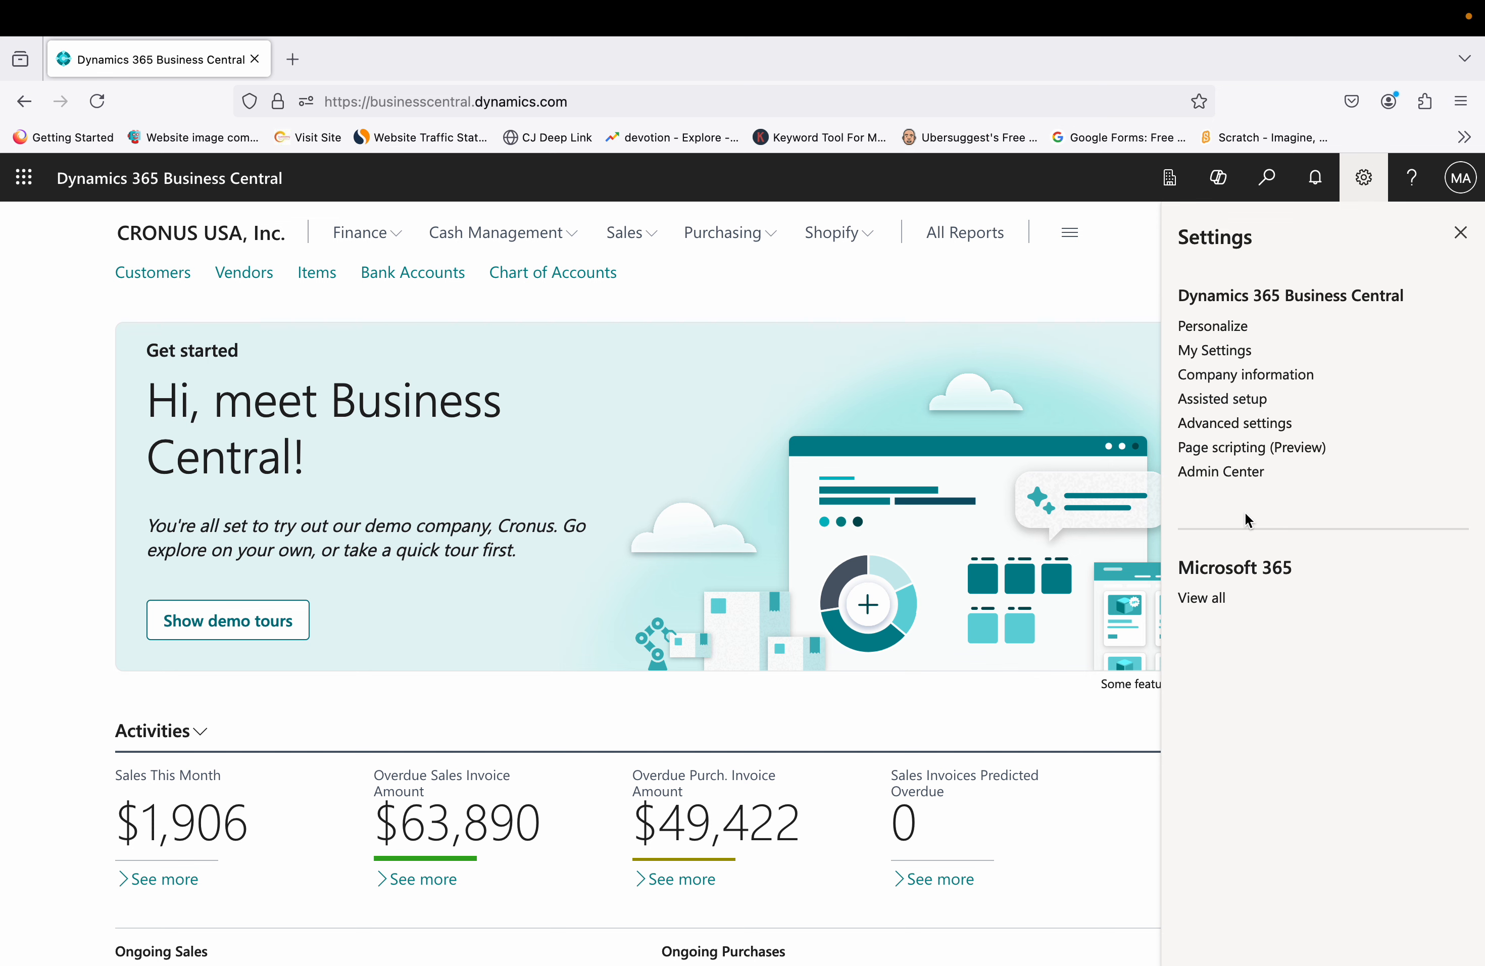
click(1216, 490)
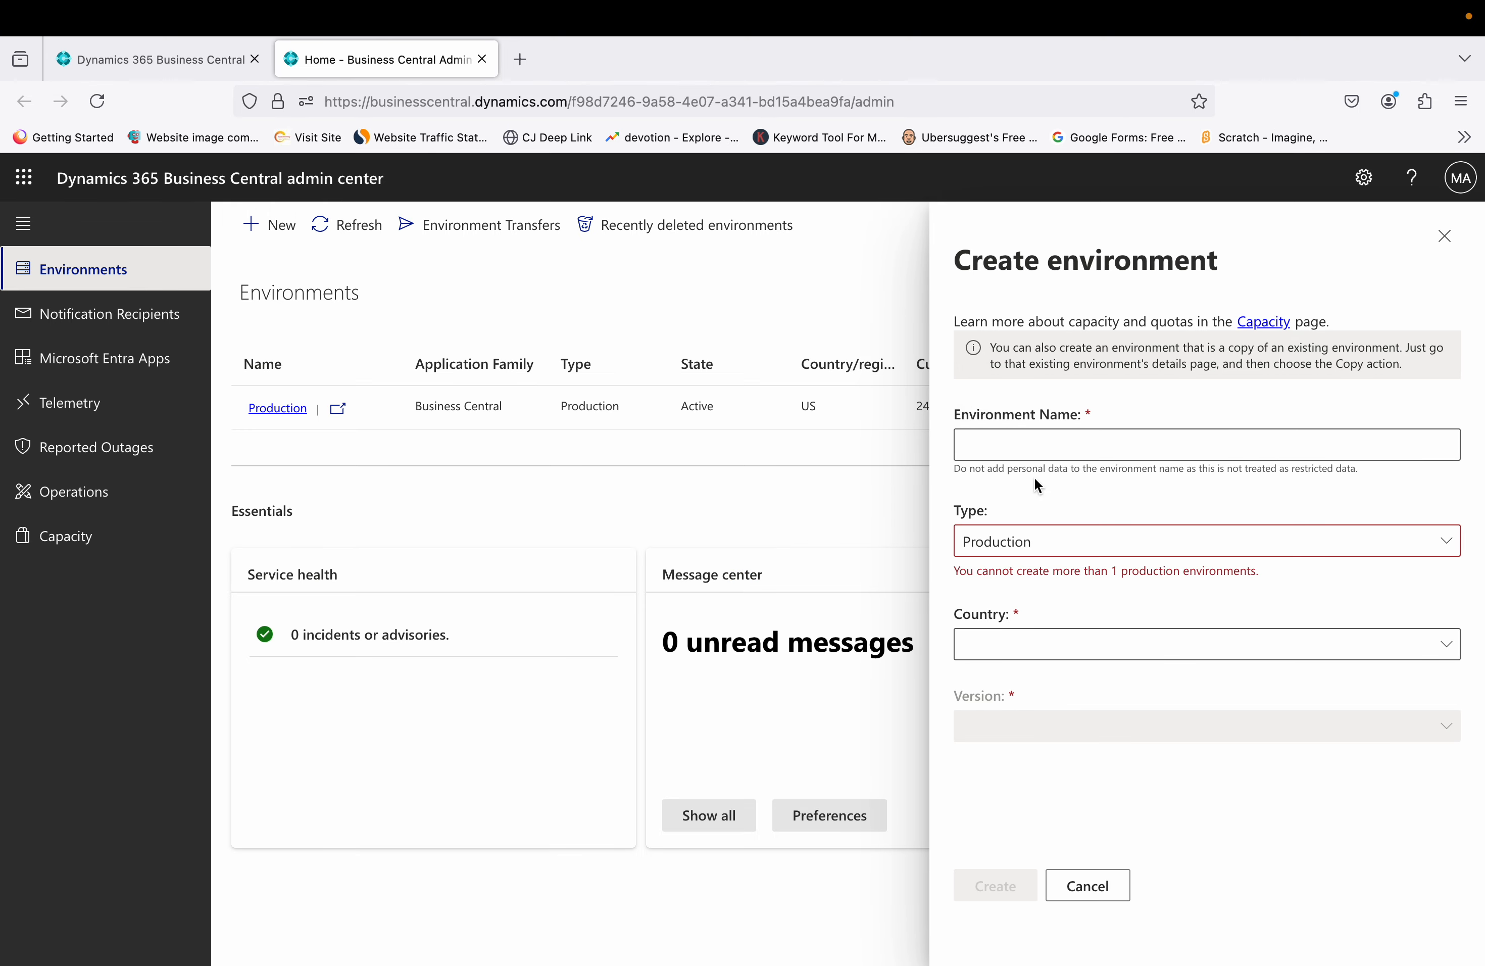
Create a Sandbox named 'Test' for AU on version 25.0.23364.23635 (Preview)
click(1192, 452)
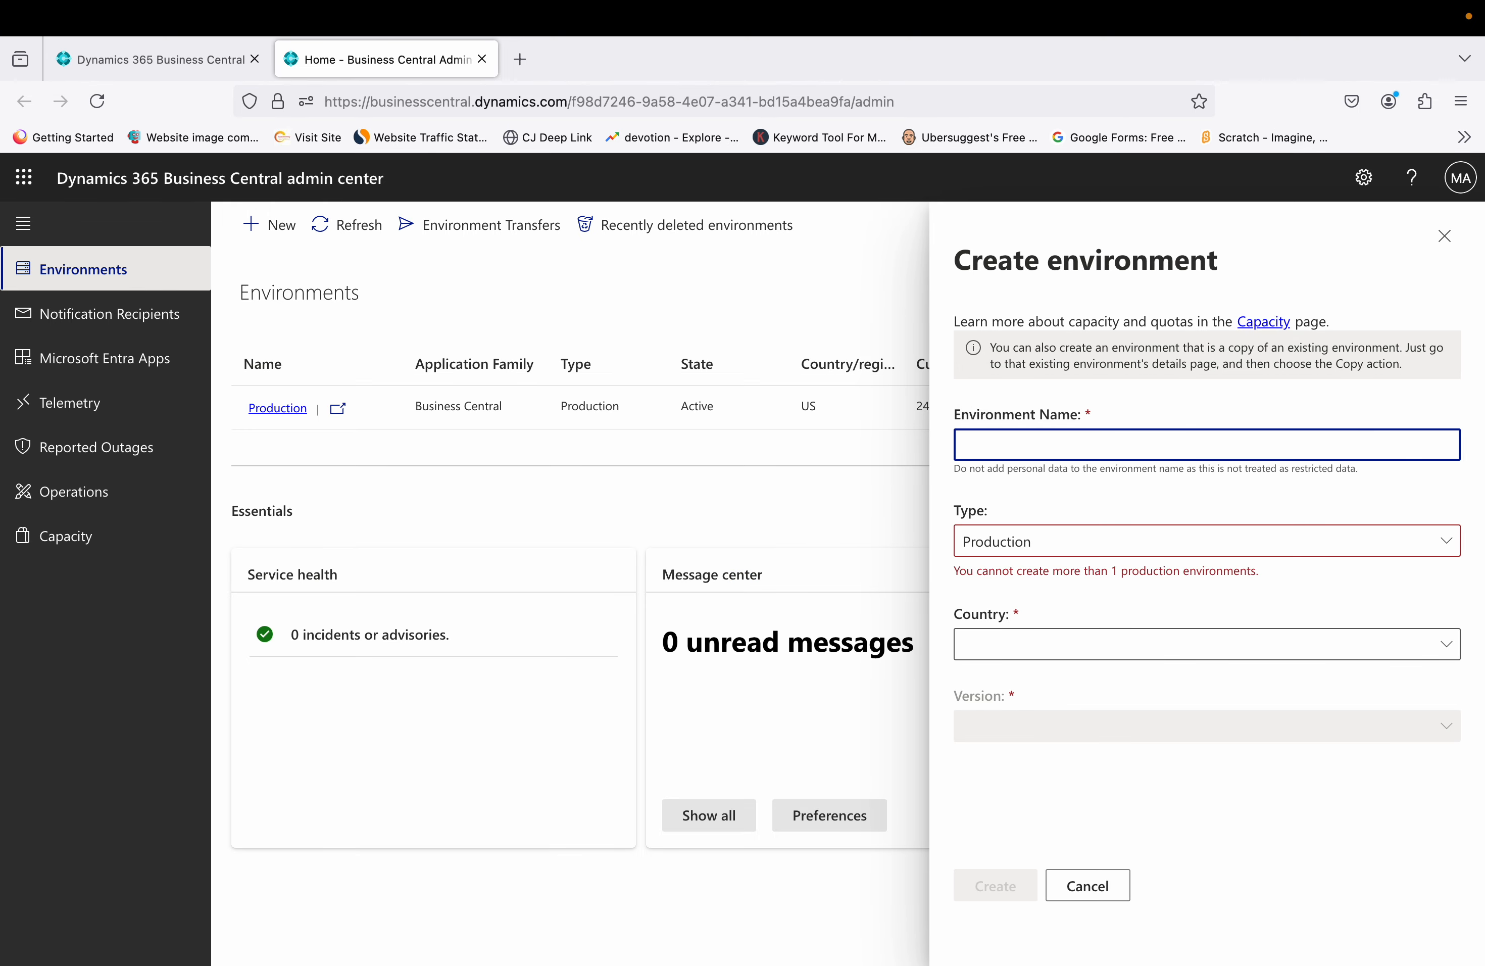
text(e)
key(BackSpace)
text(Test)
click(1166, 547)
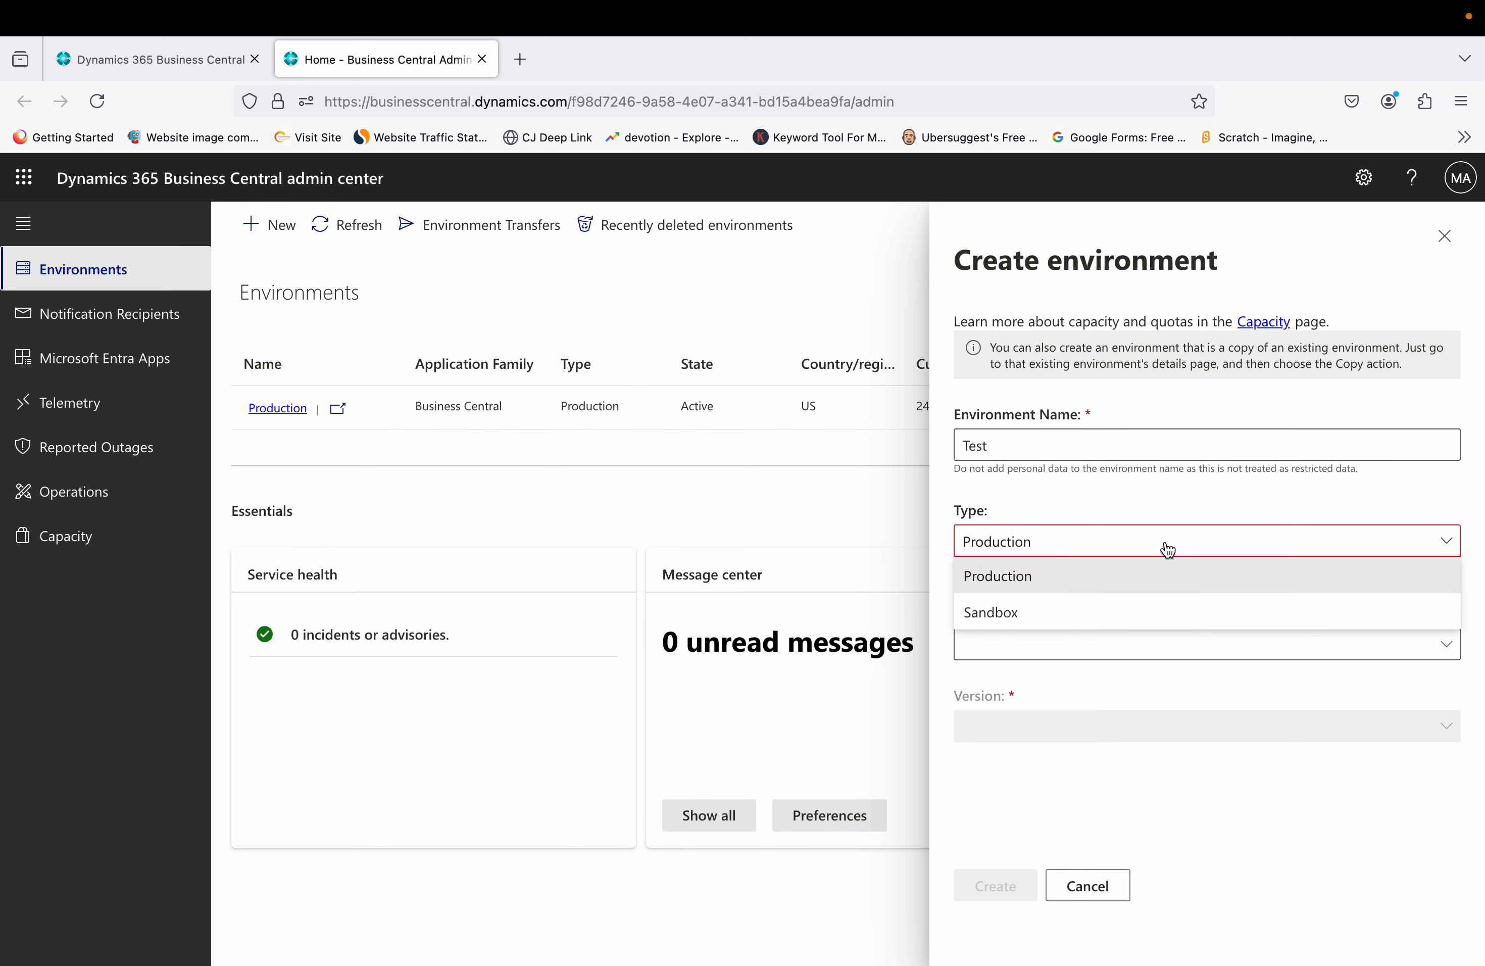
click(1077, 613)
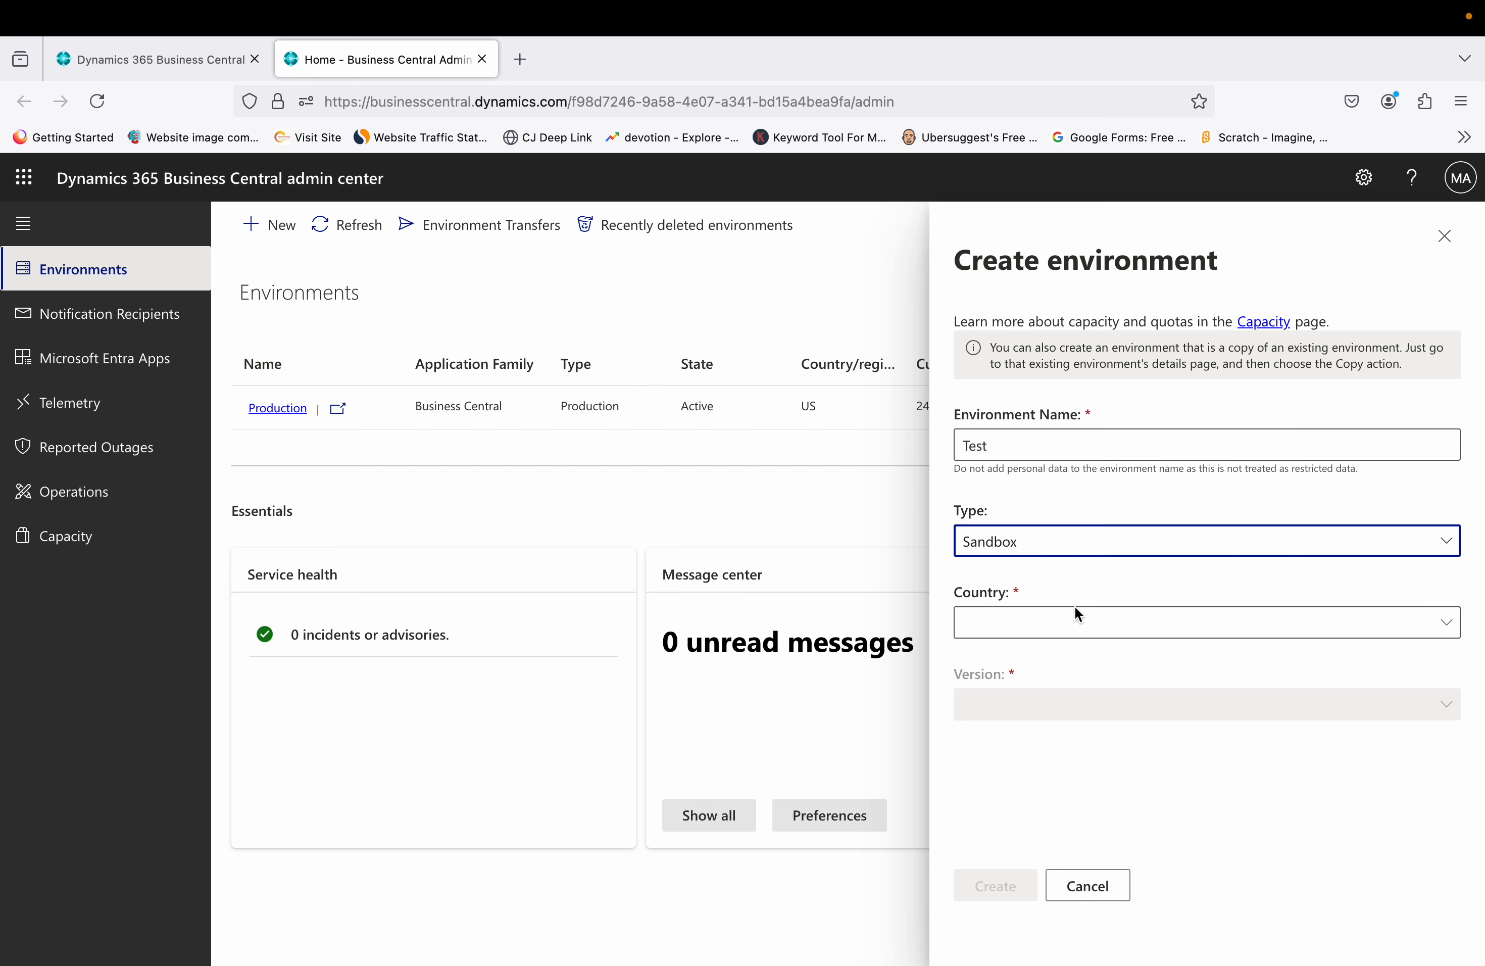
click(1078, 623)
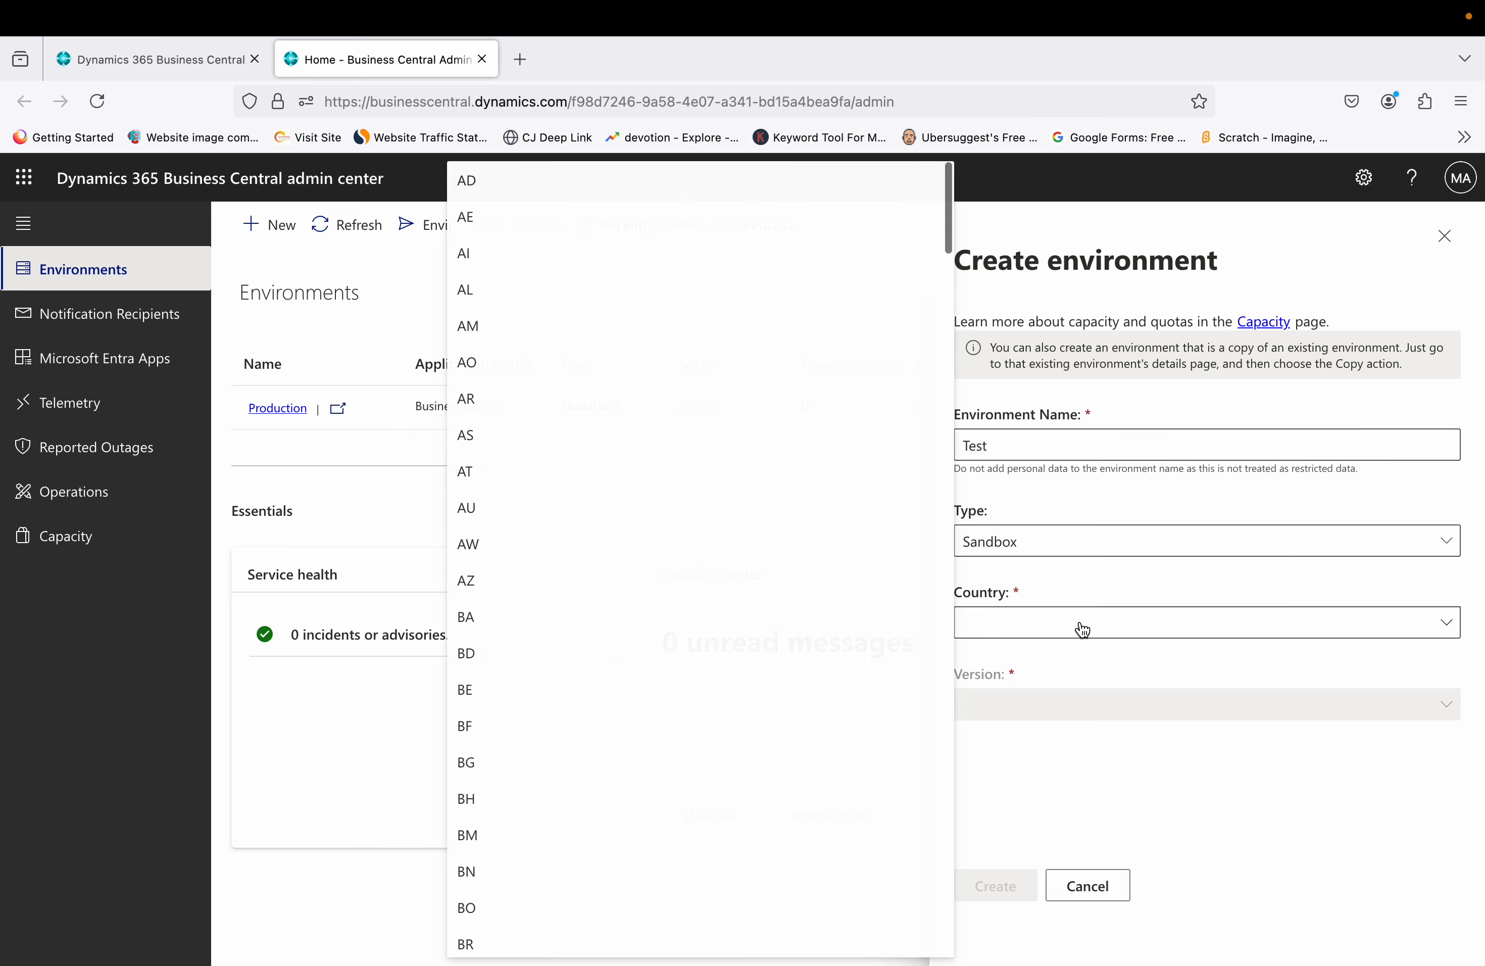
click(602, 508)
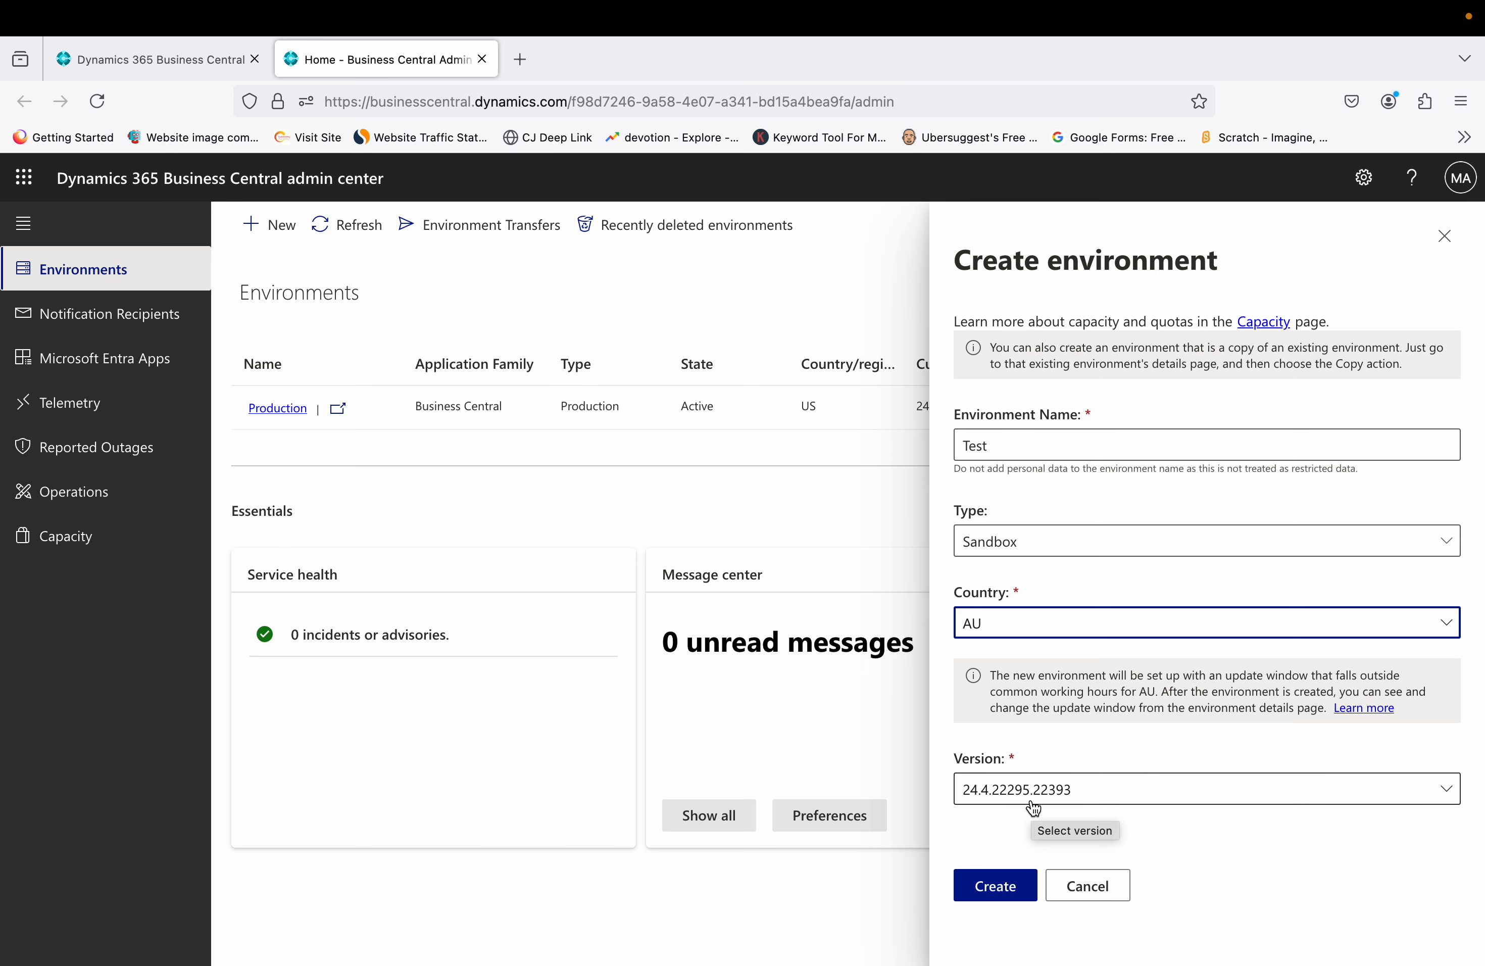
click(1138, 793)
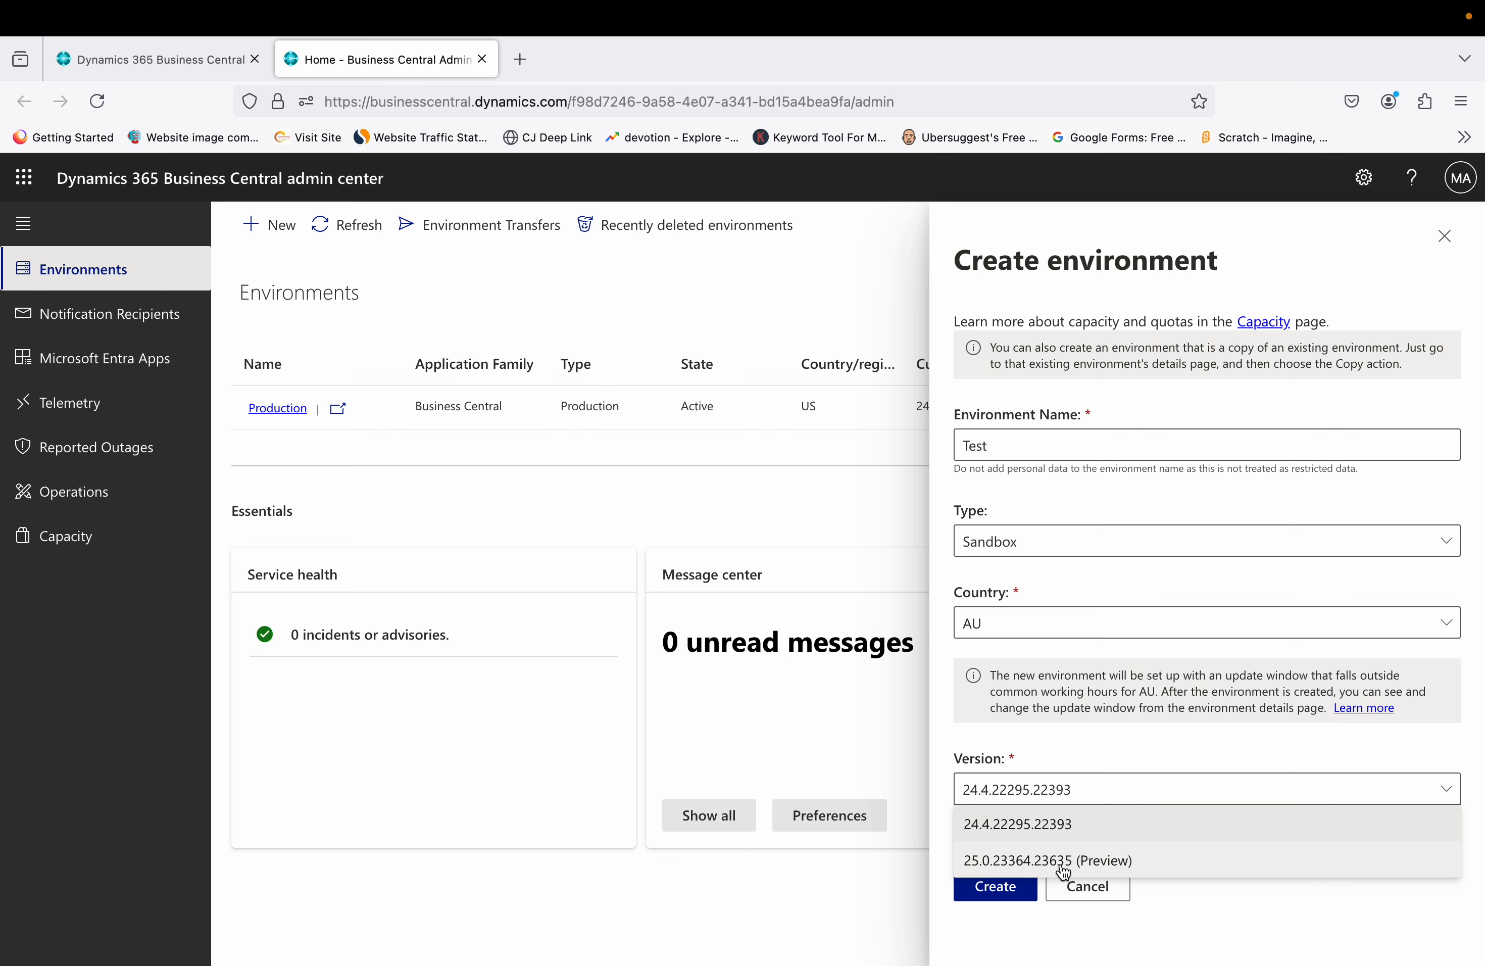
click(1123, 862)
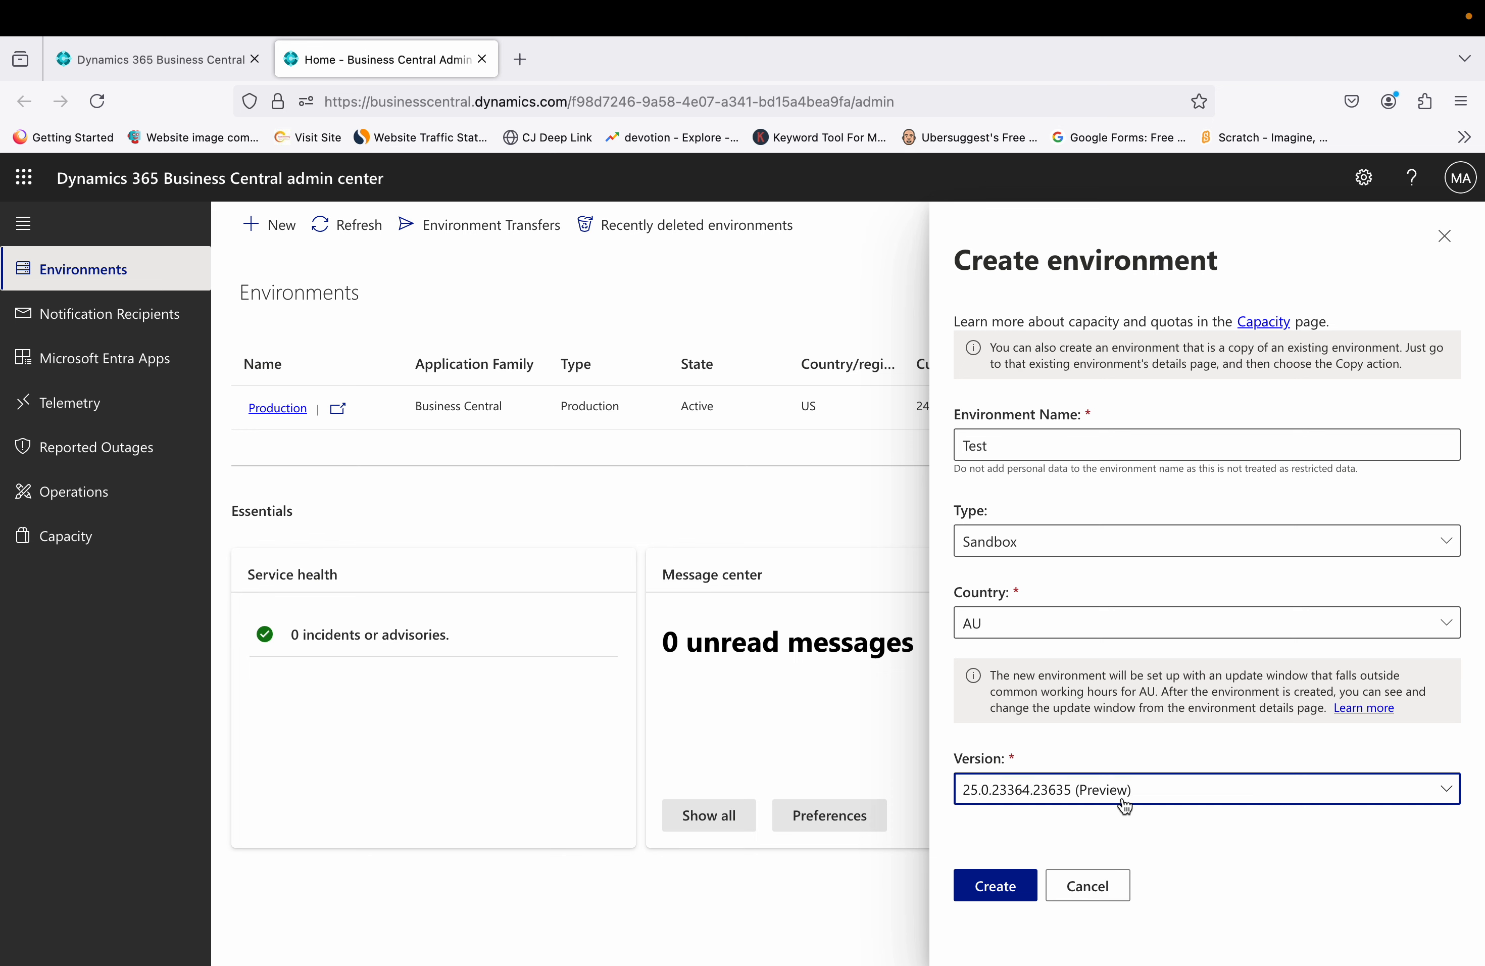
click(997, 887)
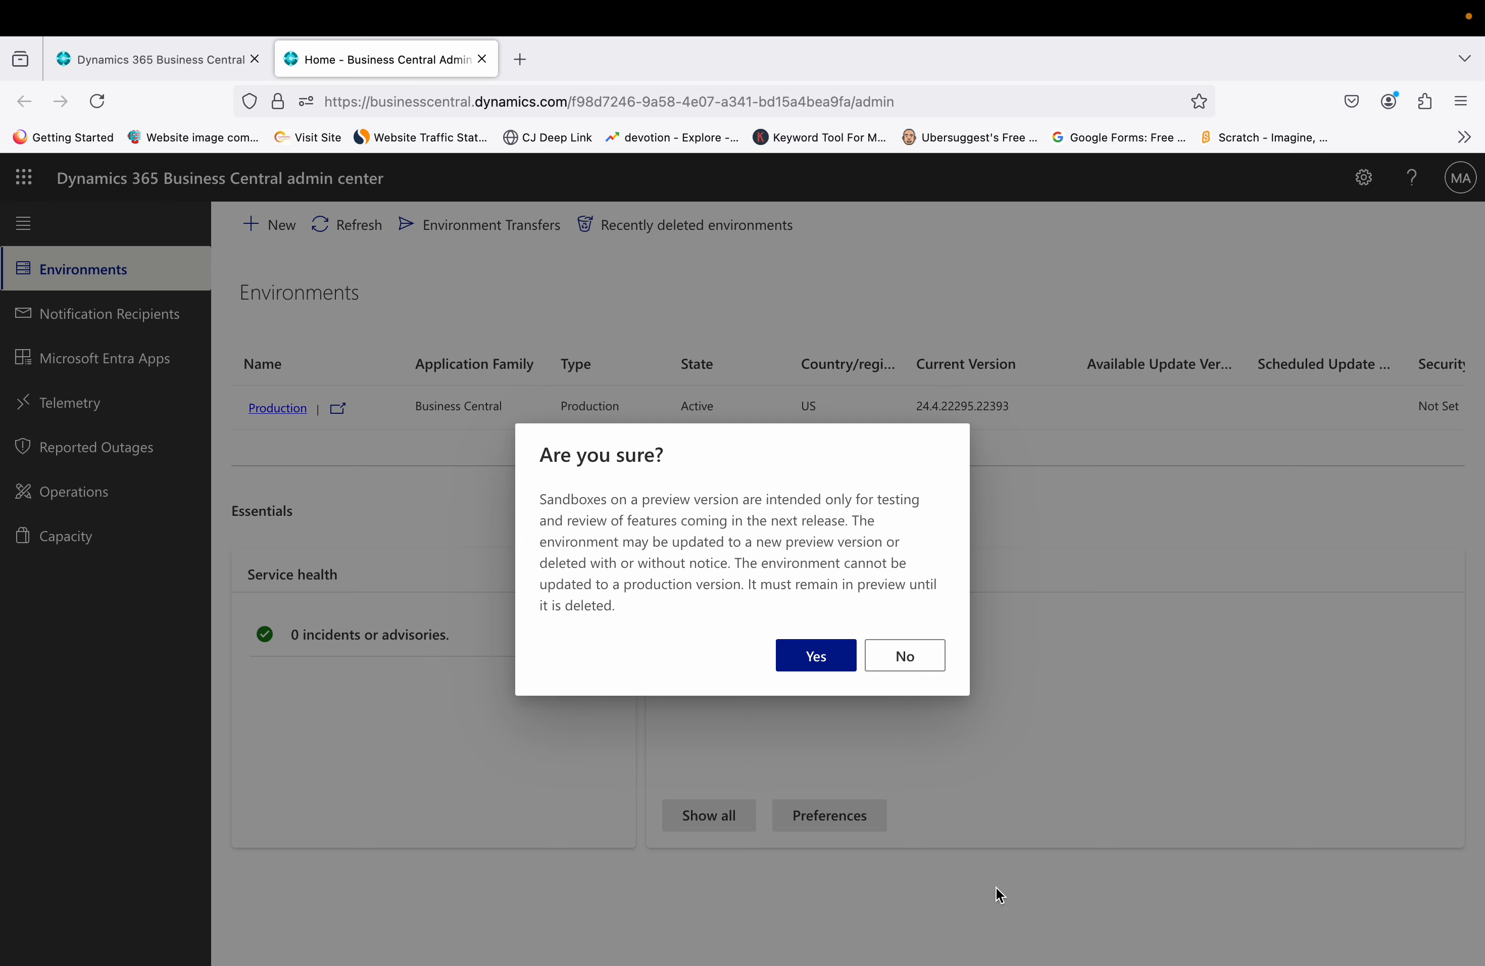
Confirm the preview sandbox and refresh the list to show Test as Preparing
click(800, 673)
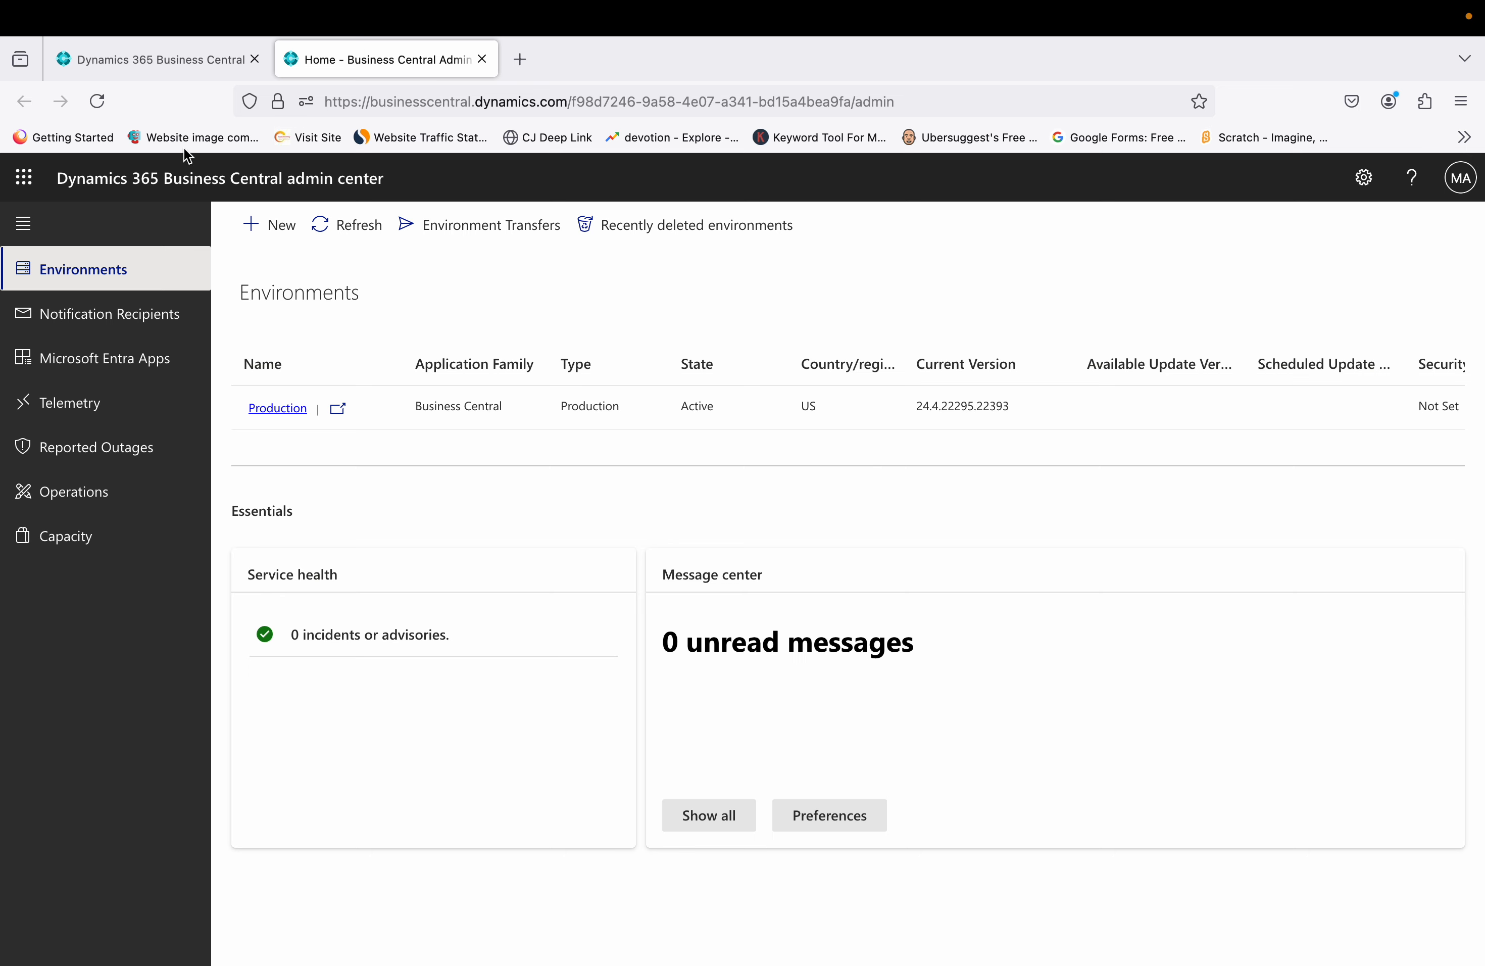
click(355, 236)
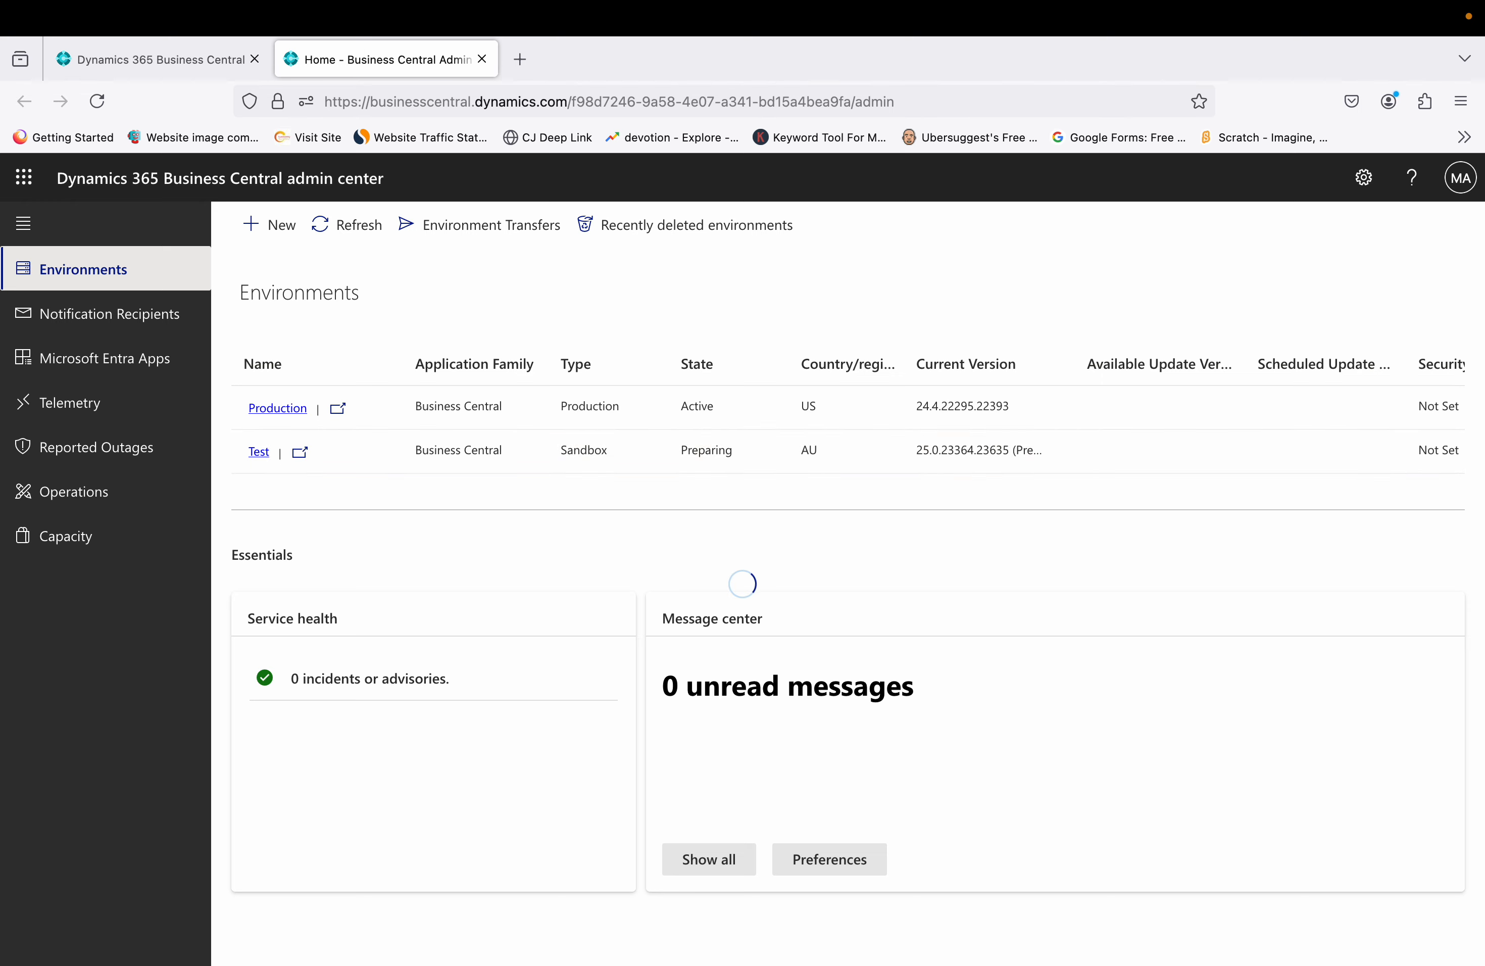
Launch Visual Studio Code from Spotlight search
key(super+space)
text(visu)
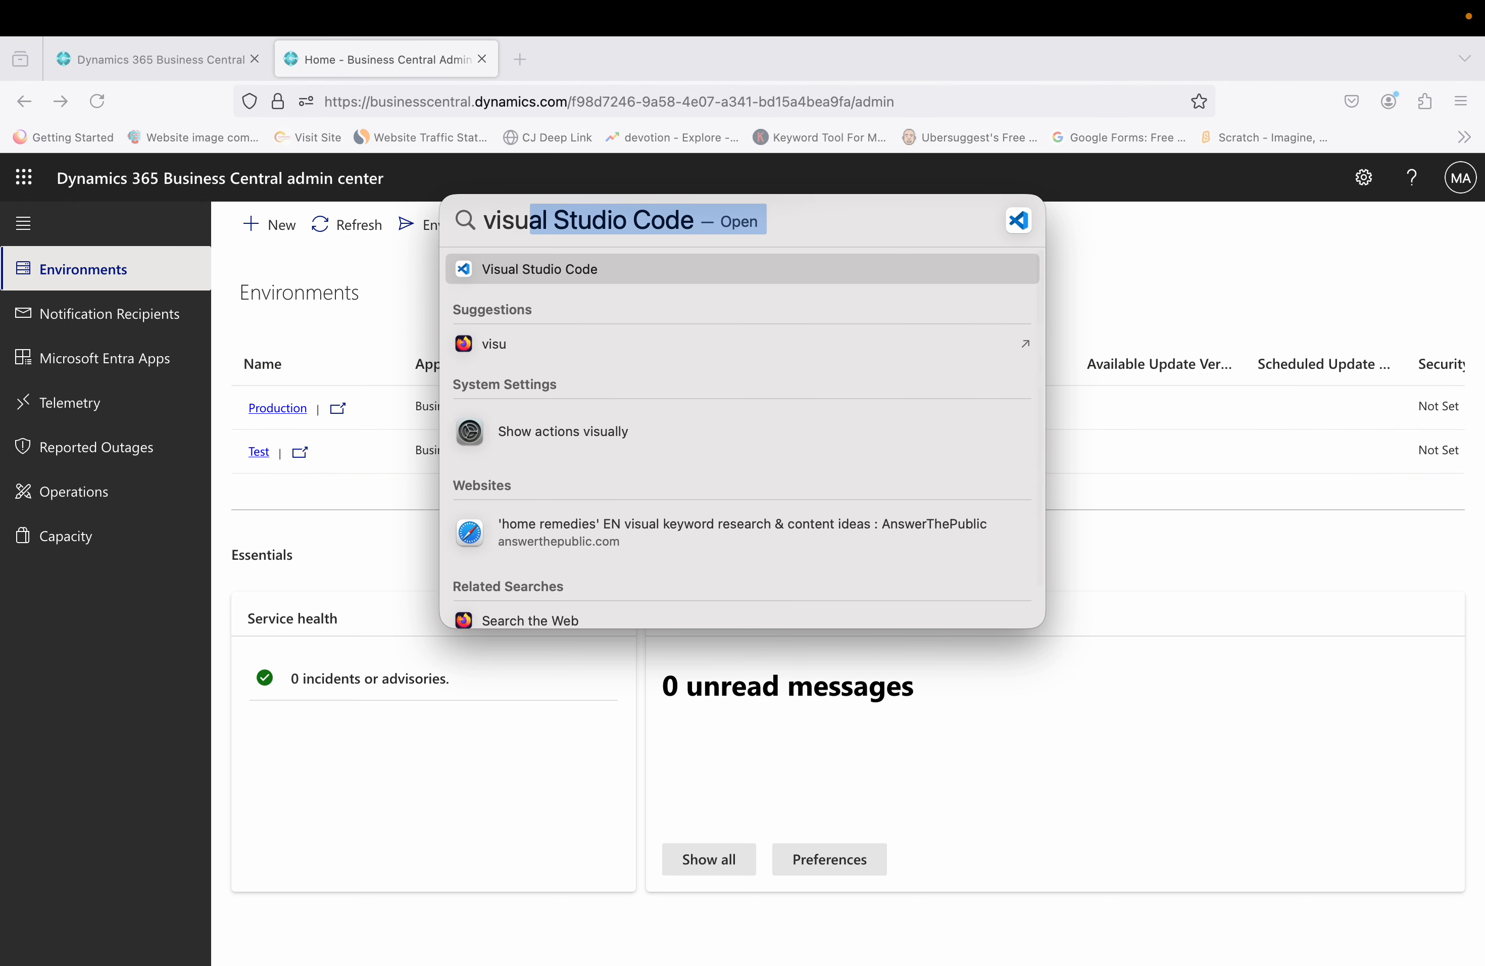
key(Escape)
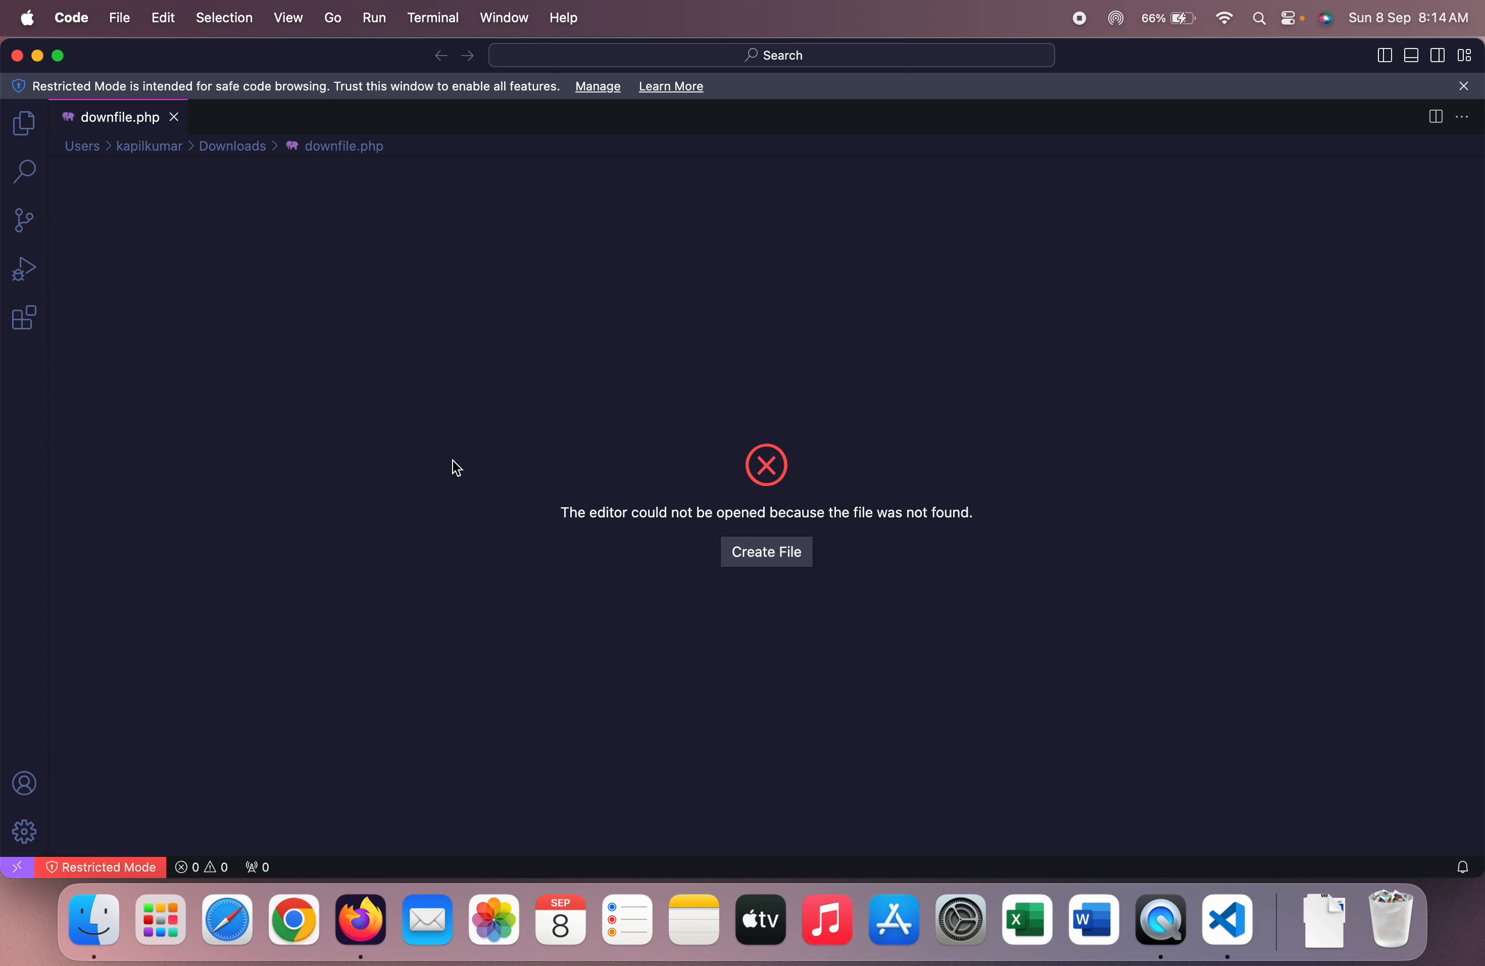
click(28, 125)
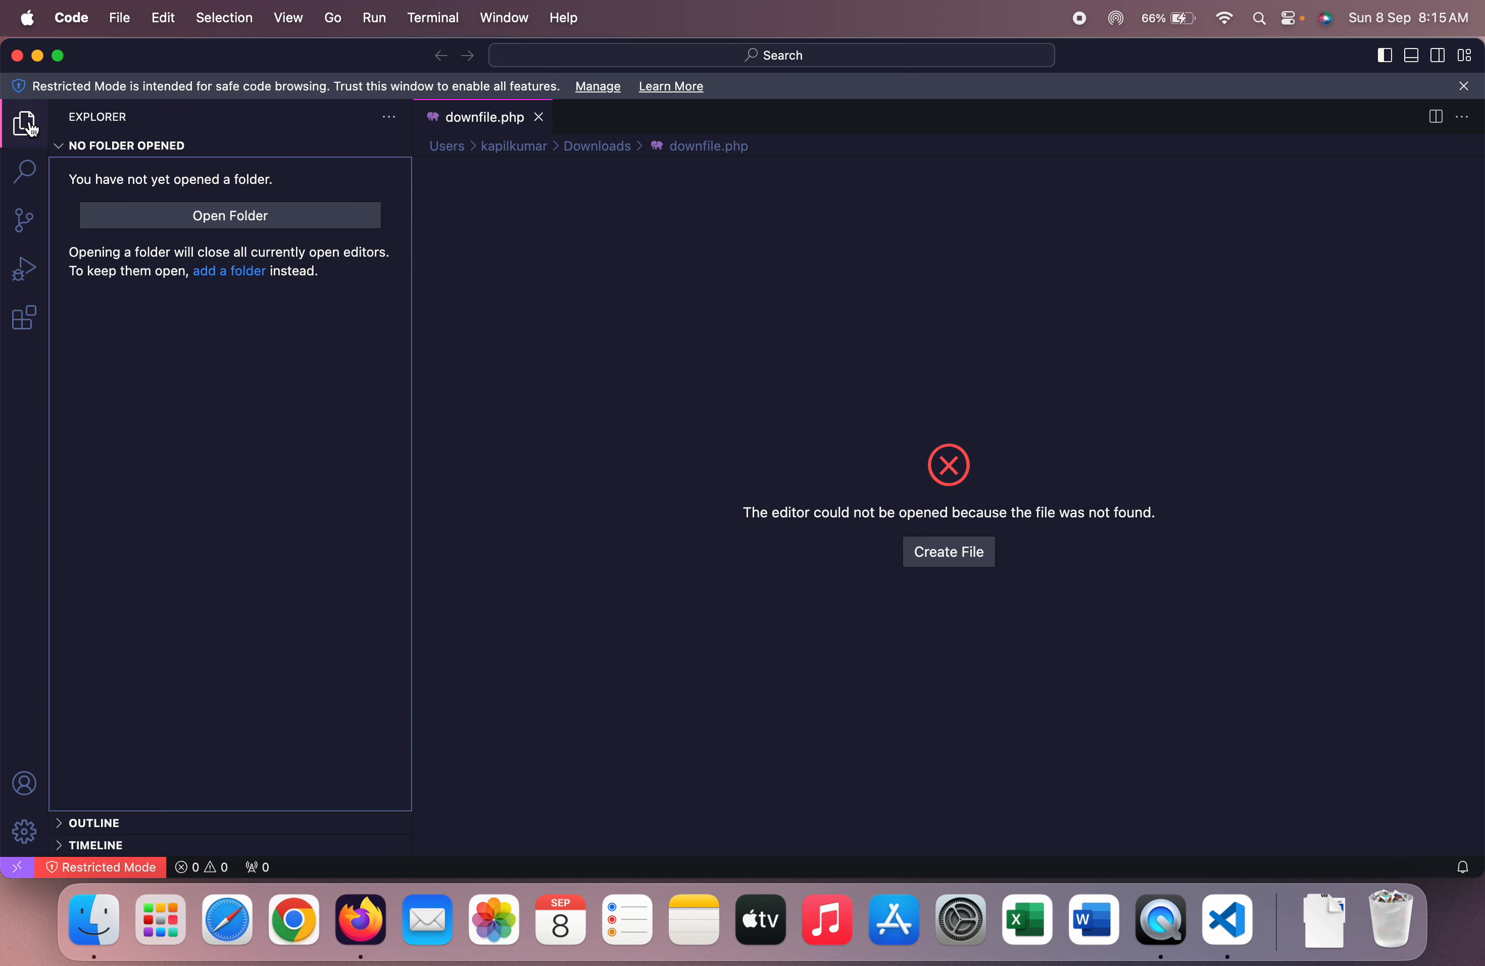
click(727, 347)
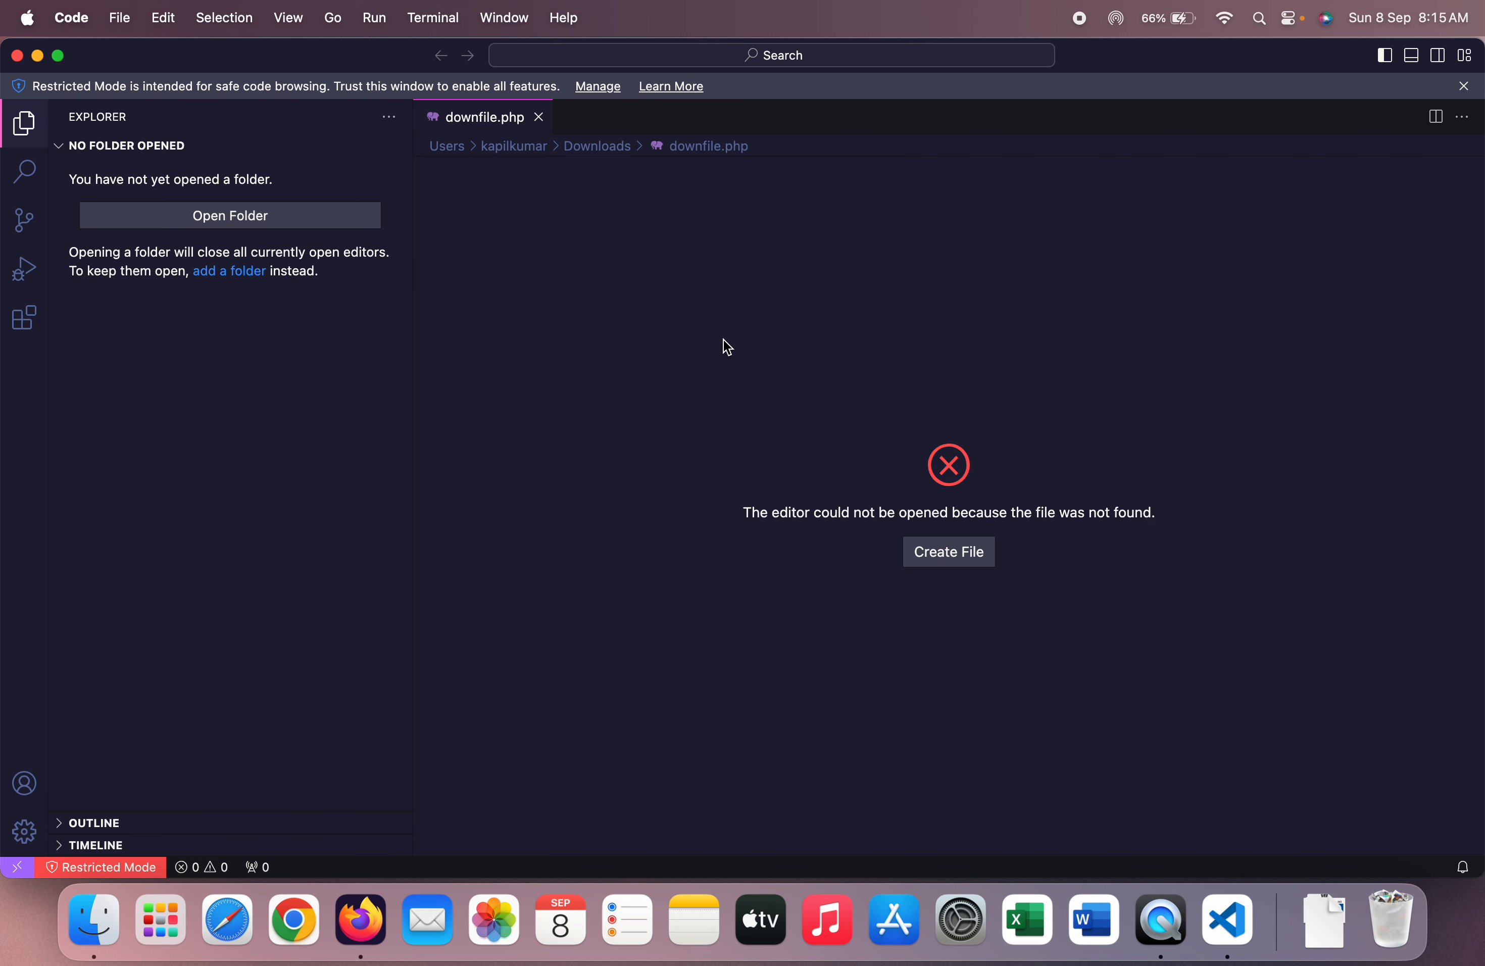
Open a fresh Welcome window, close the old one, and maximise it
key(super+shift+n)
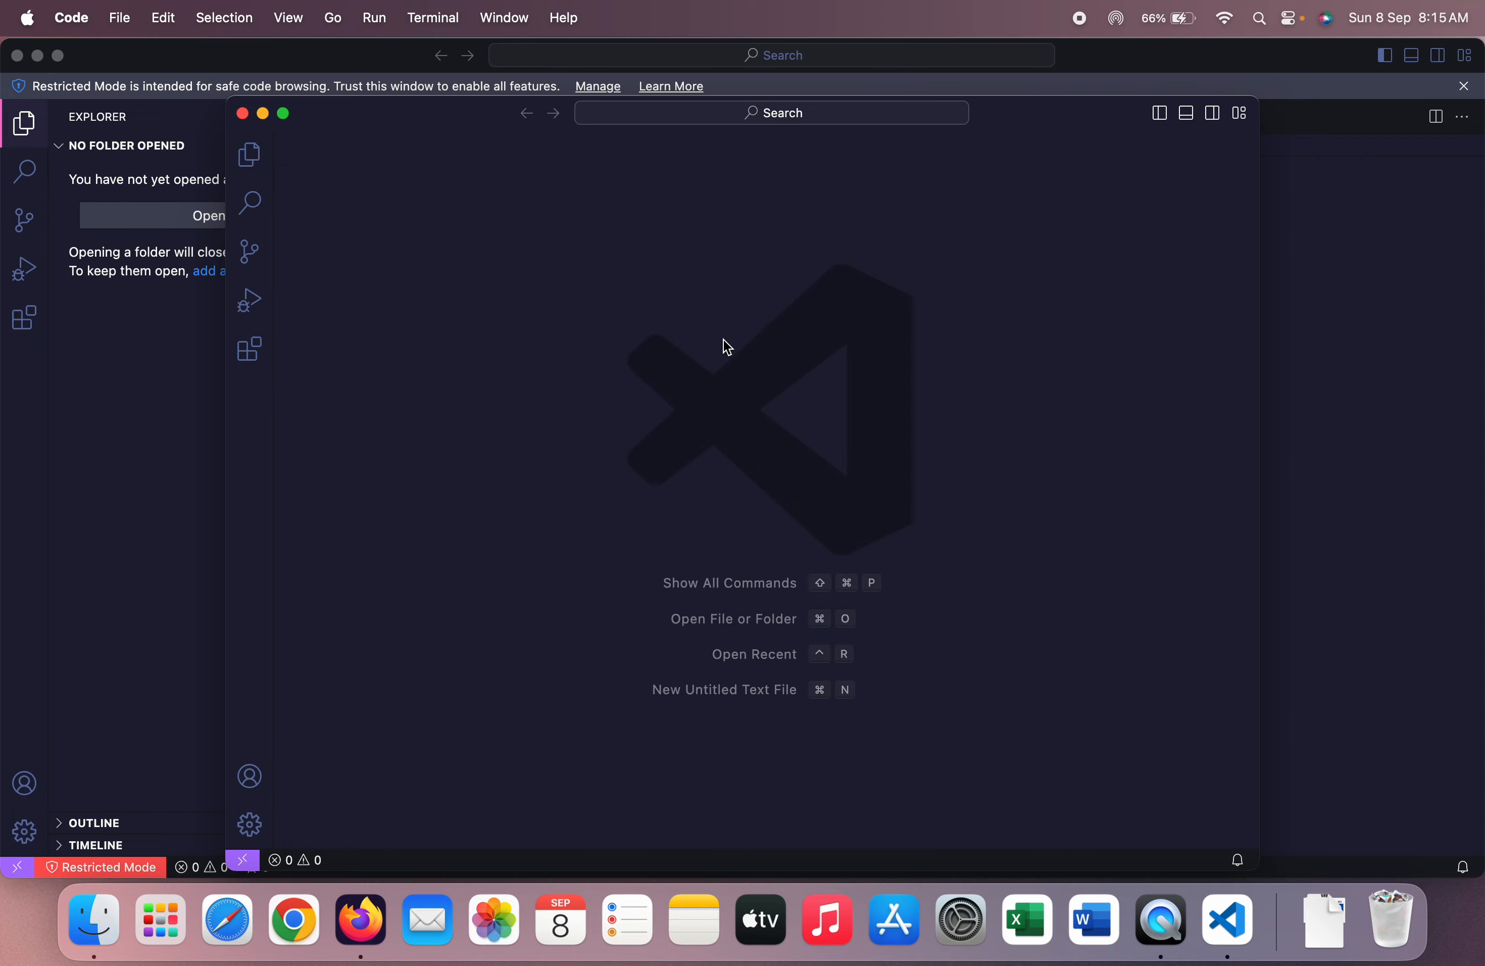
click(136, 425)
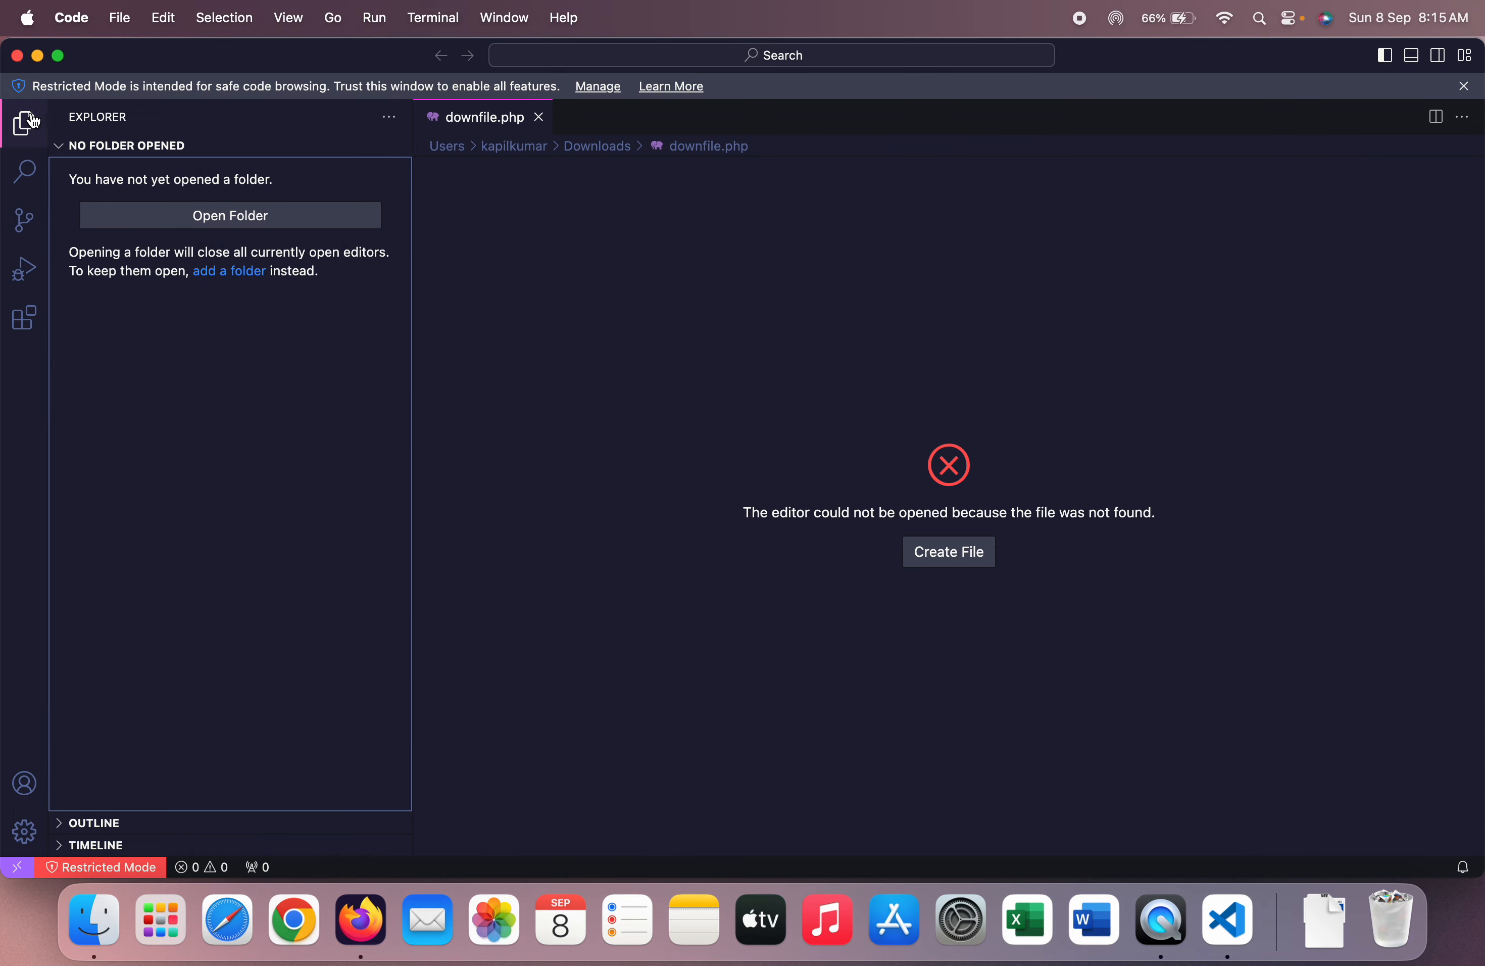
click(17, 55)
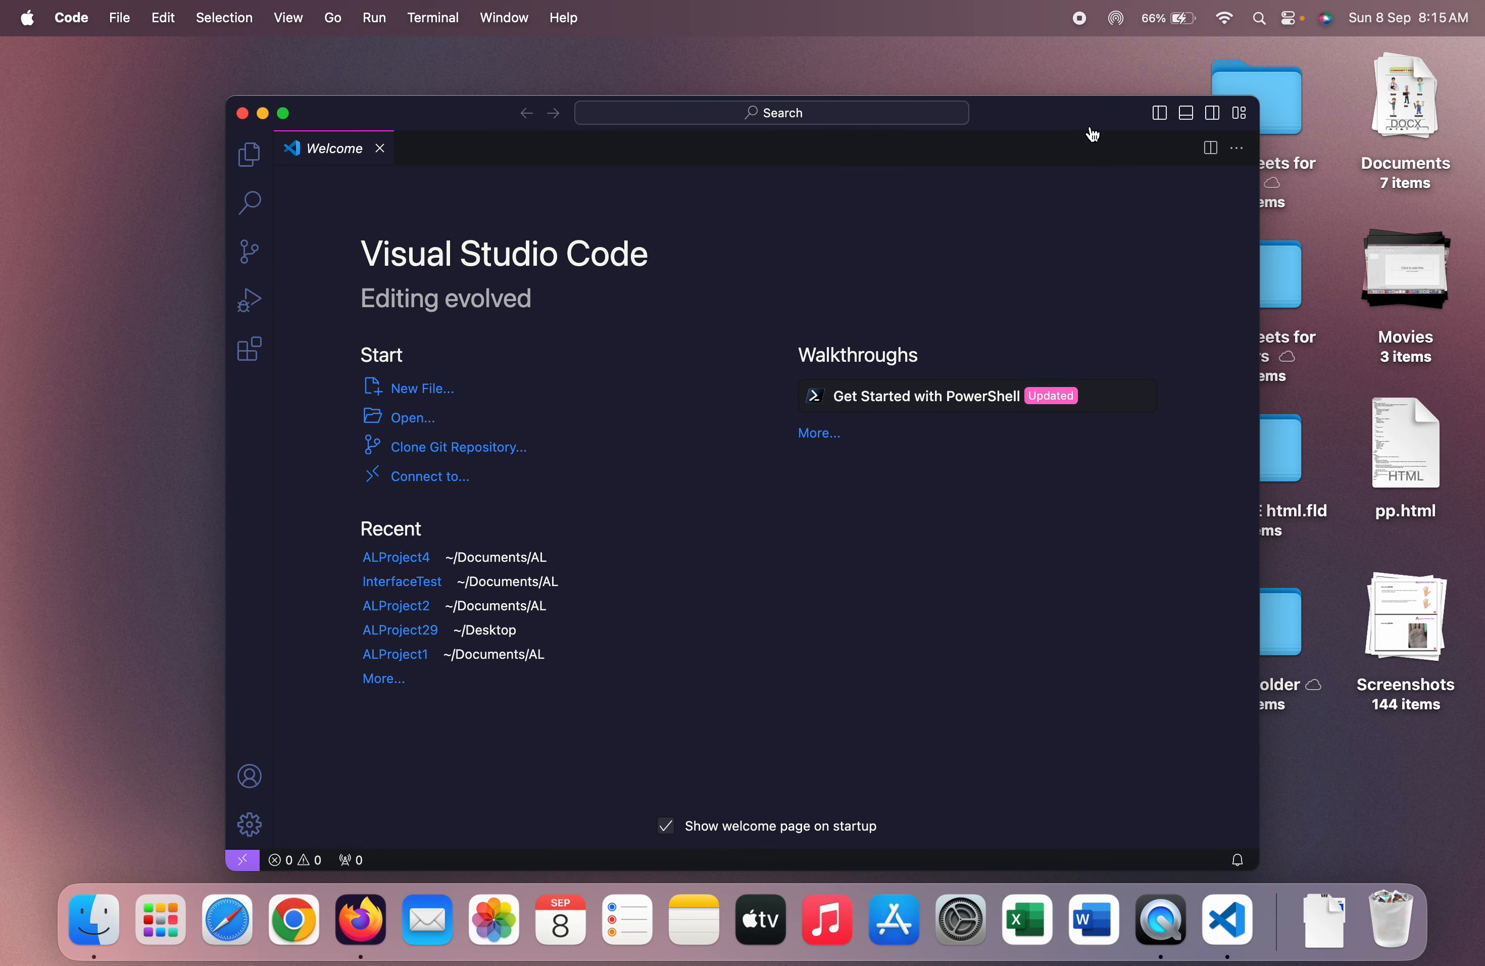
double_click(1056, 127)
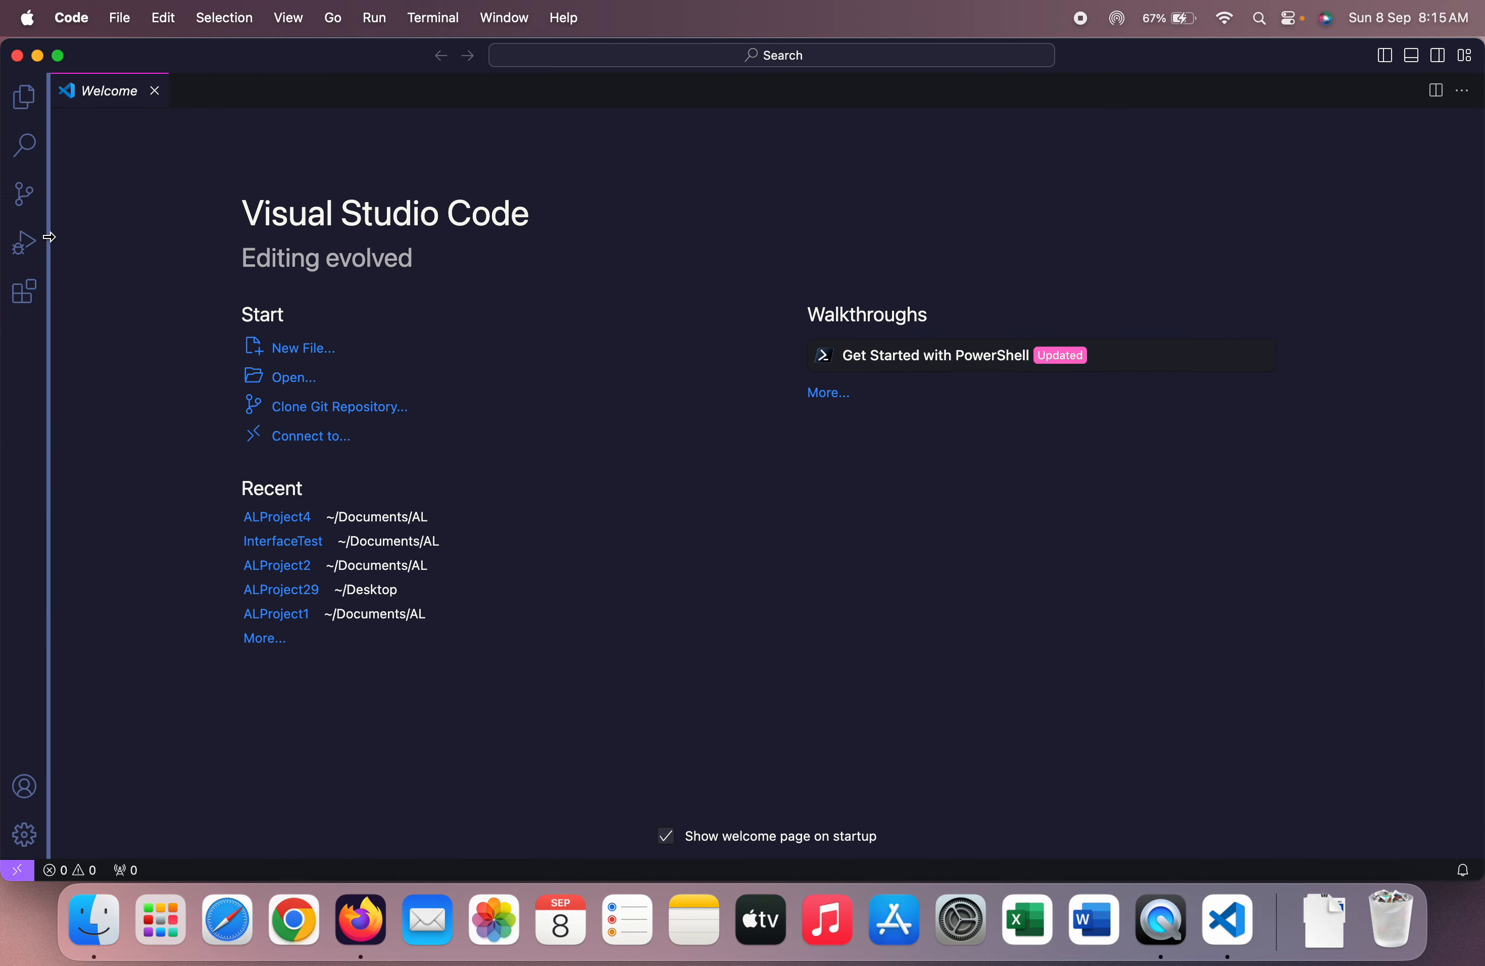
Create AL project ALProject5 with AL: Go!, targeting platform 14.0
key(alt+a)
key(l)
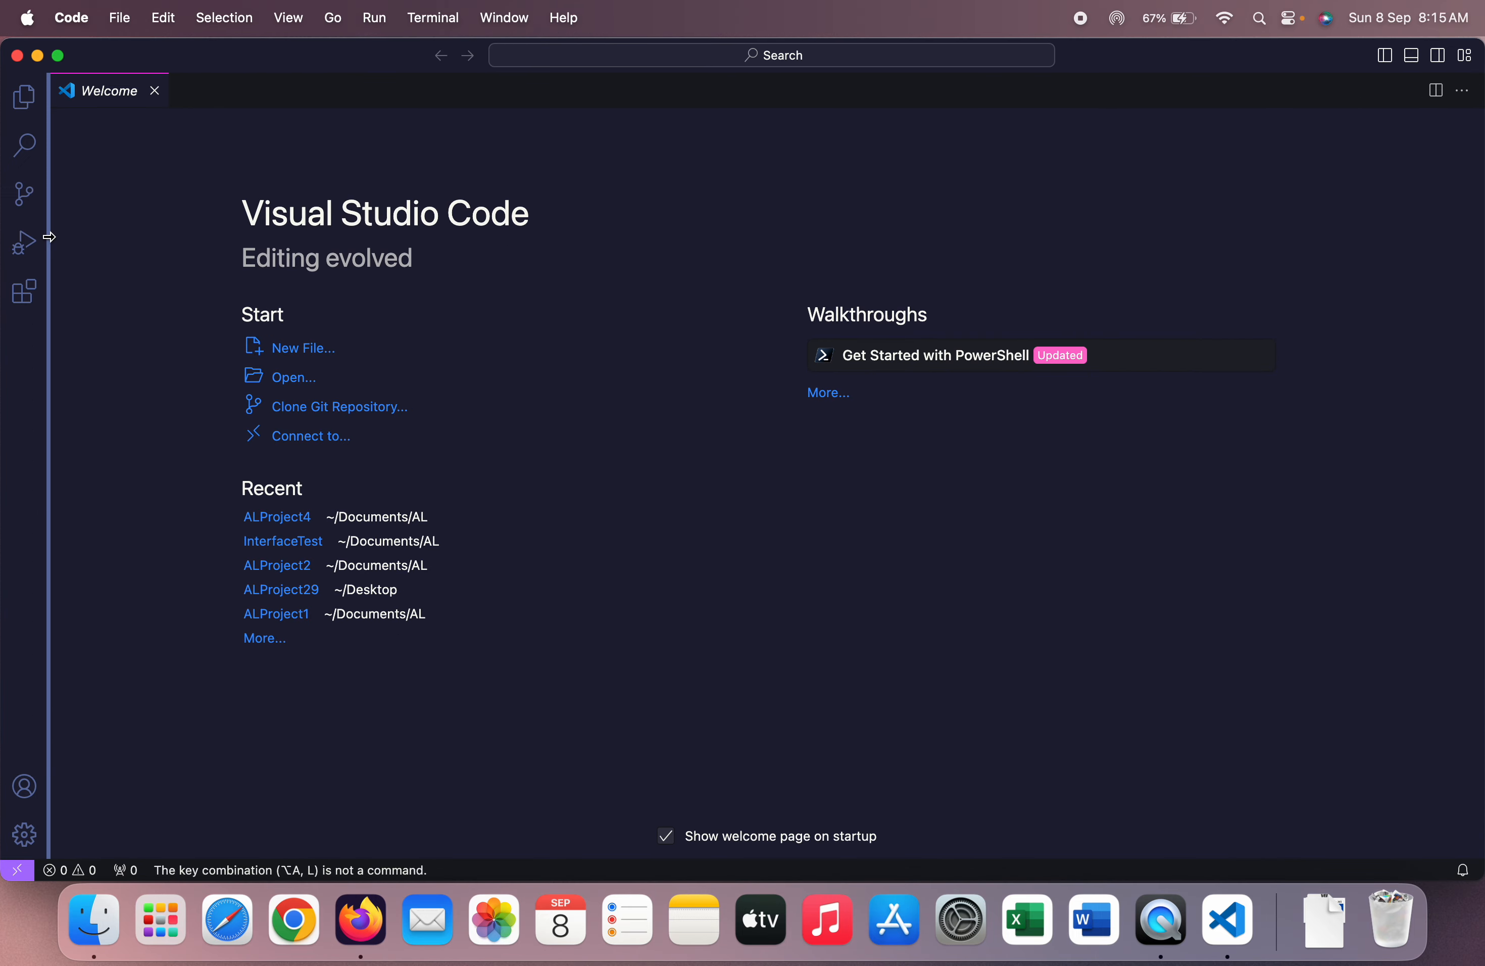
key(alt+a)
key(alt+l)
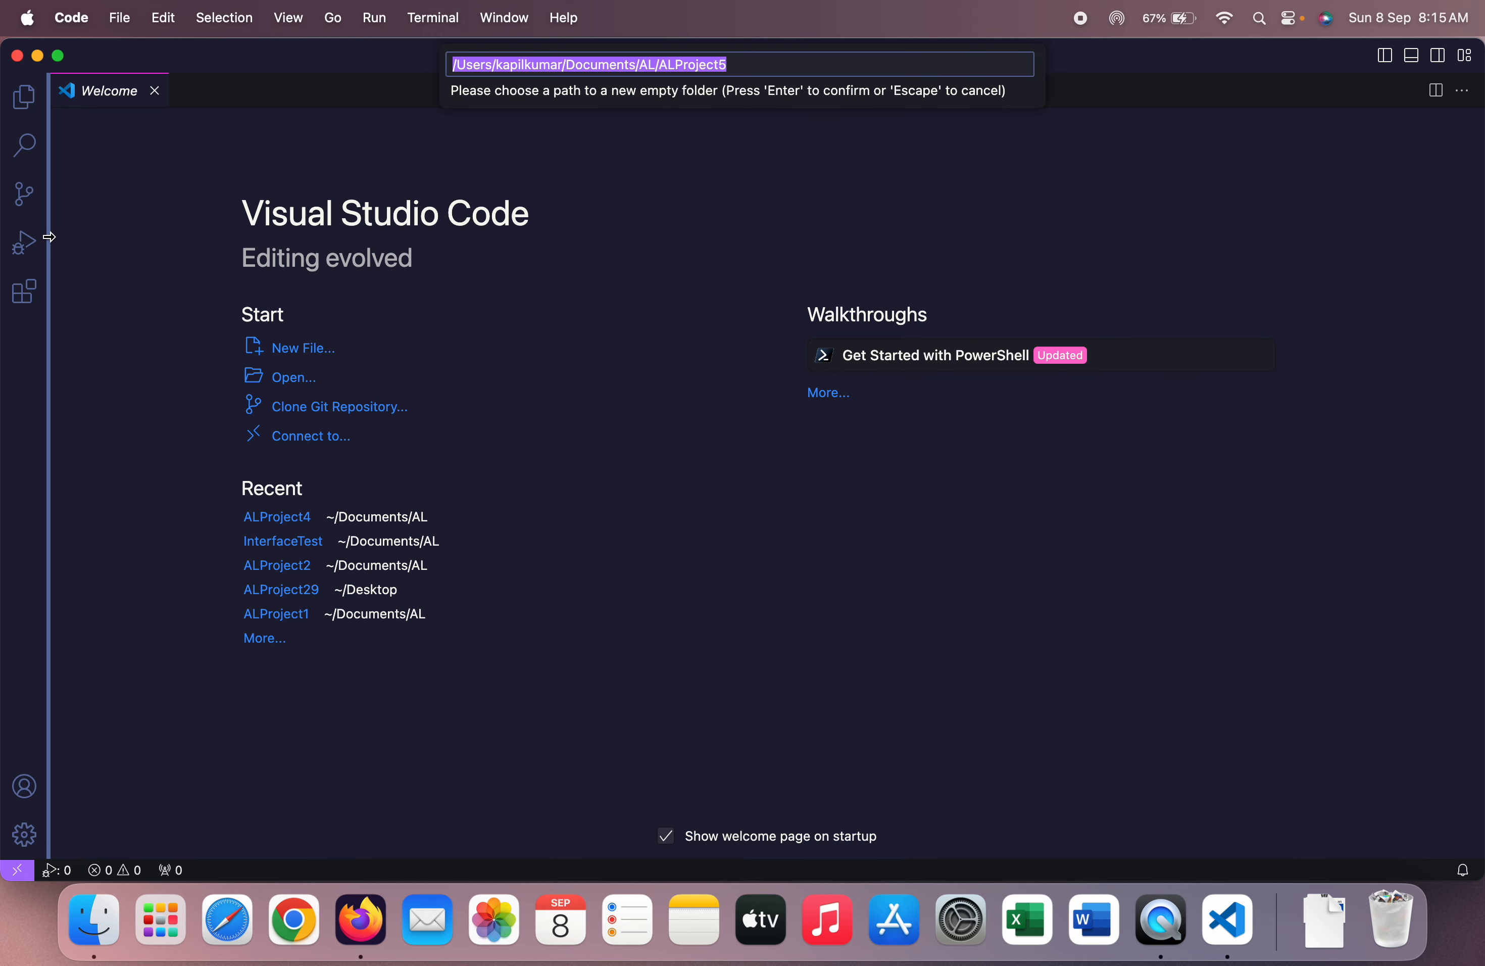
key(Return)
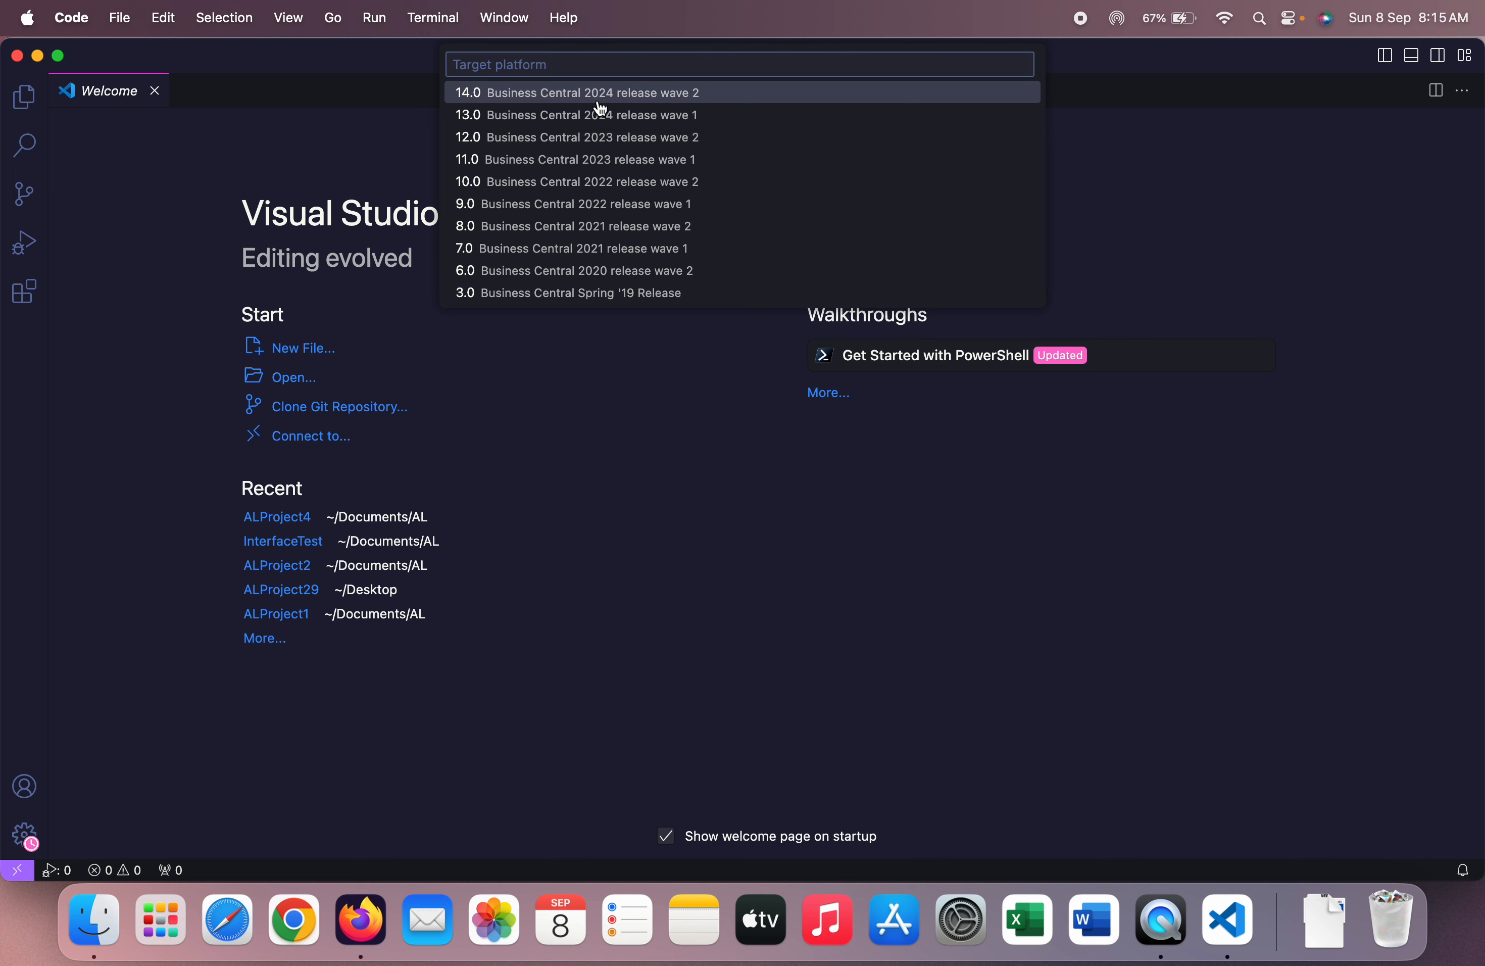
click(641, 99)
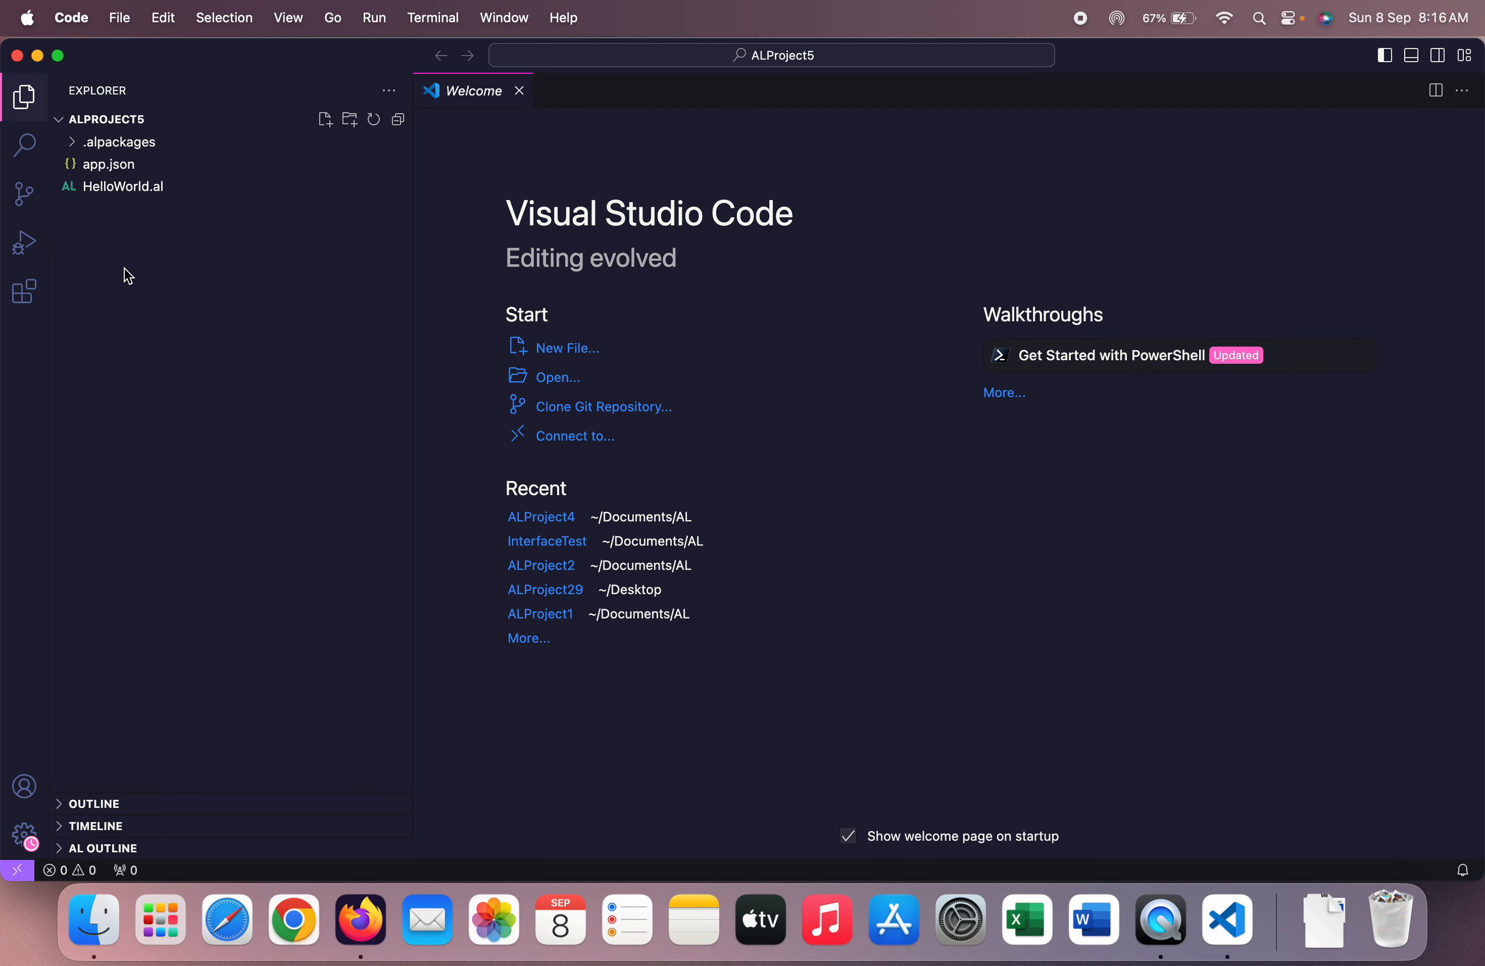
Choose Microsoft cloud sandbox as the launch server and reopen the AL Language extension page
click(20, 307)
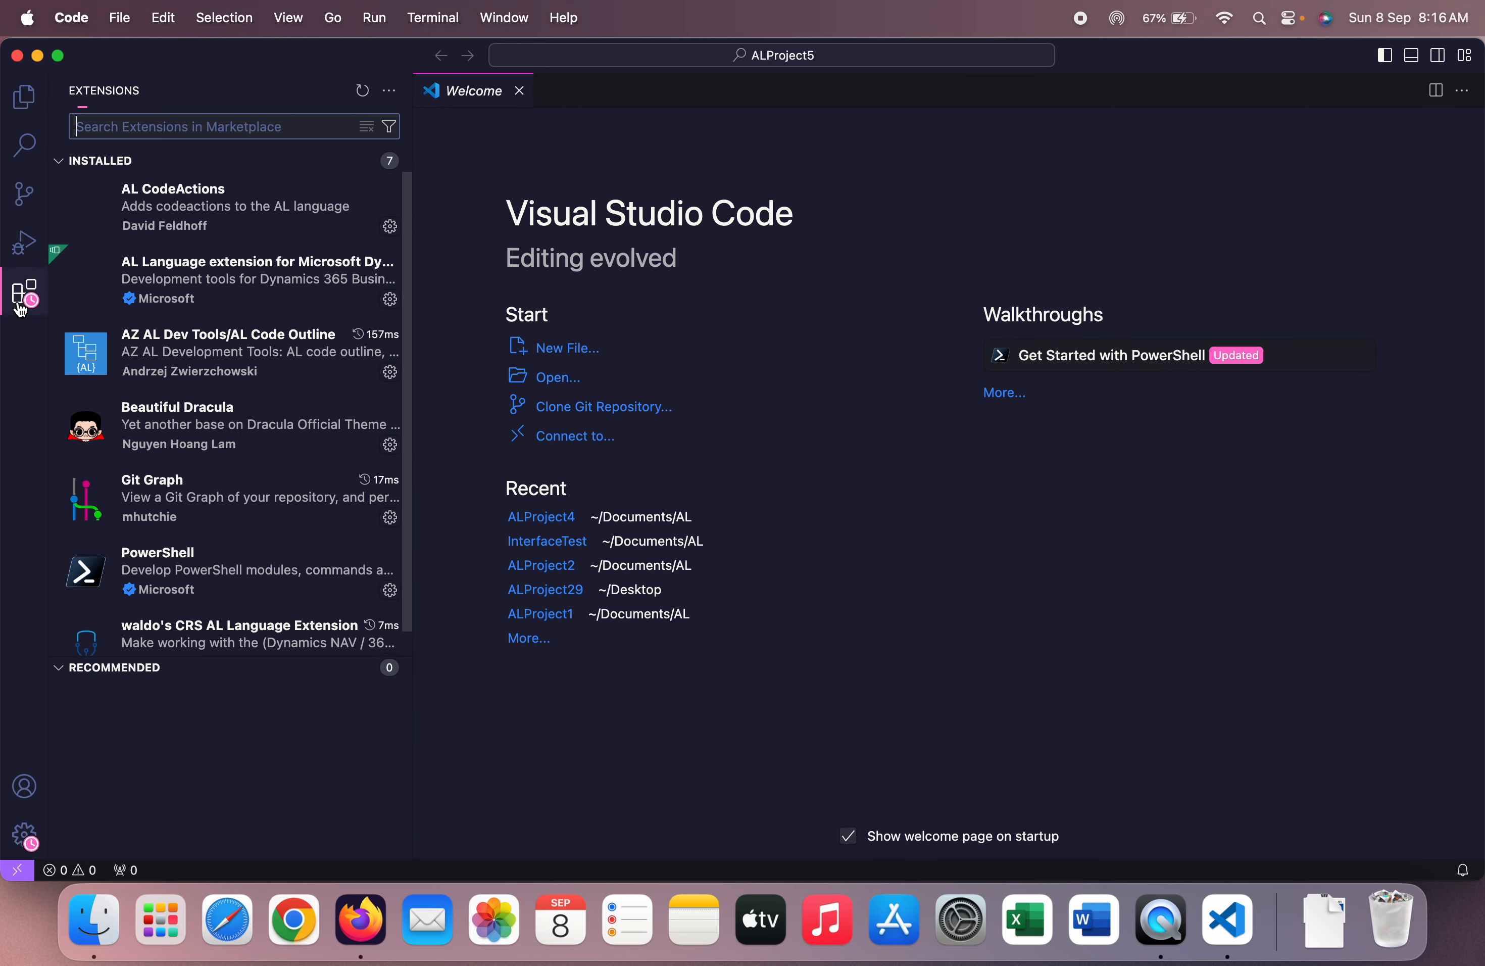
click(264, 288)
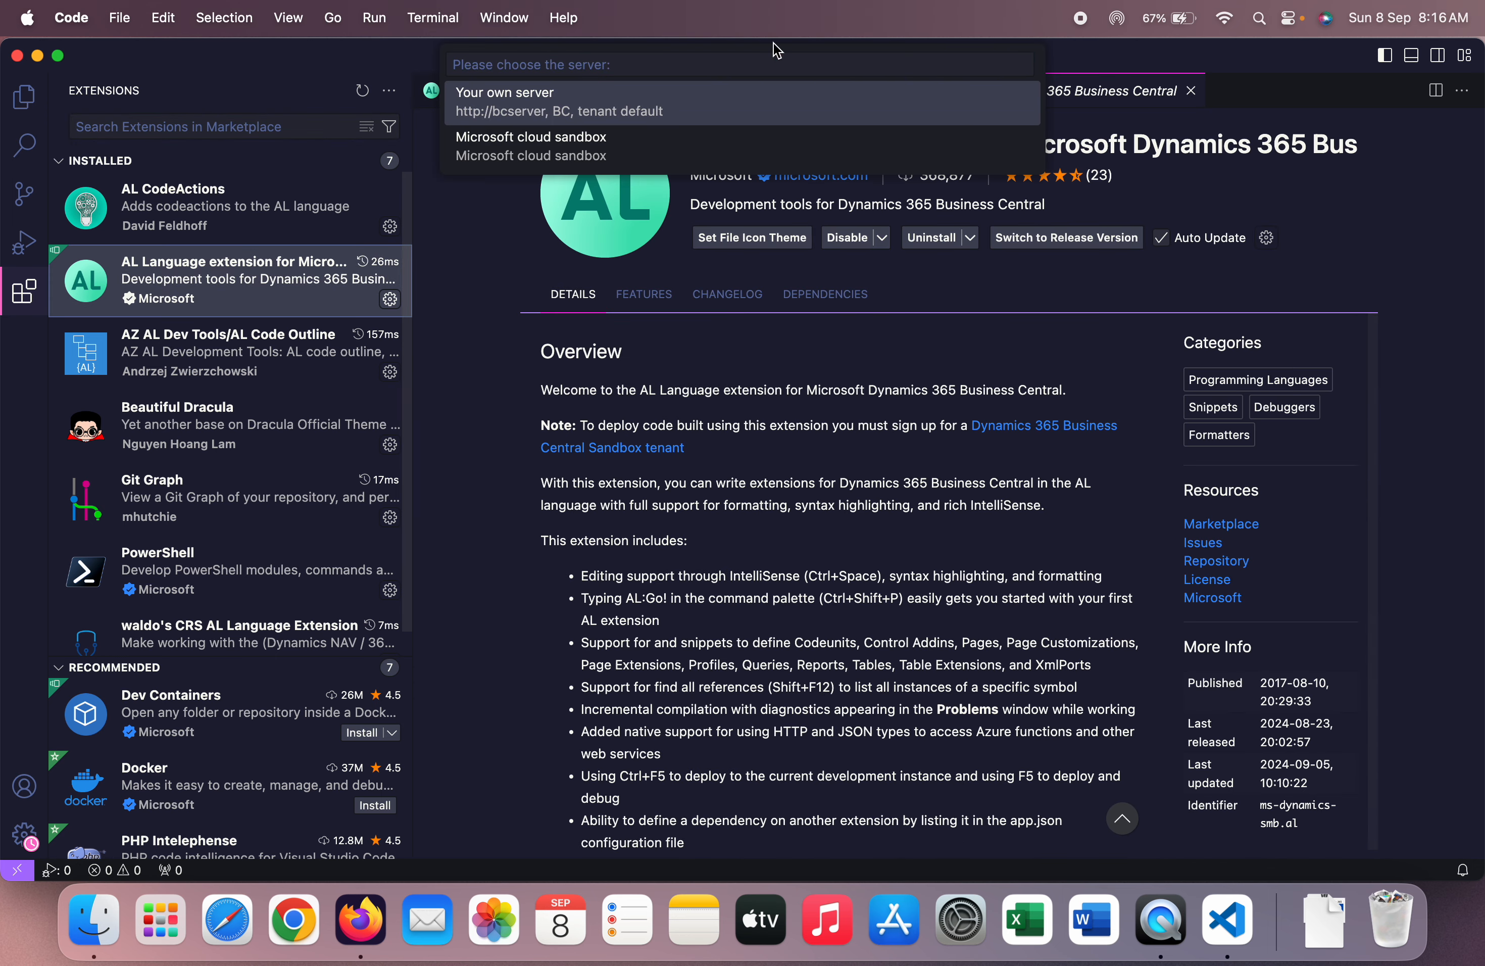
click(596, 148)
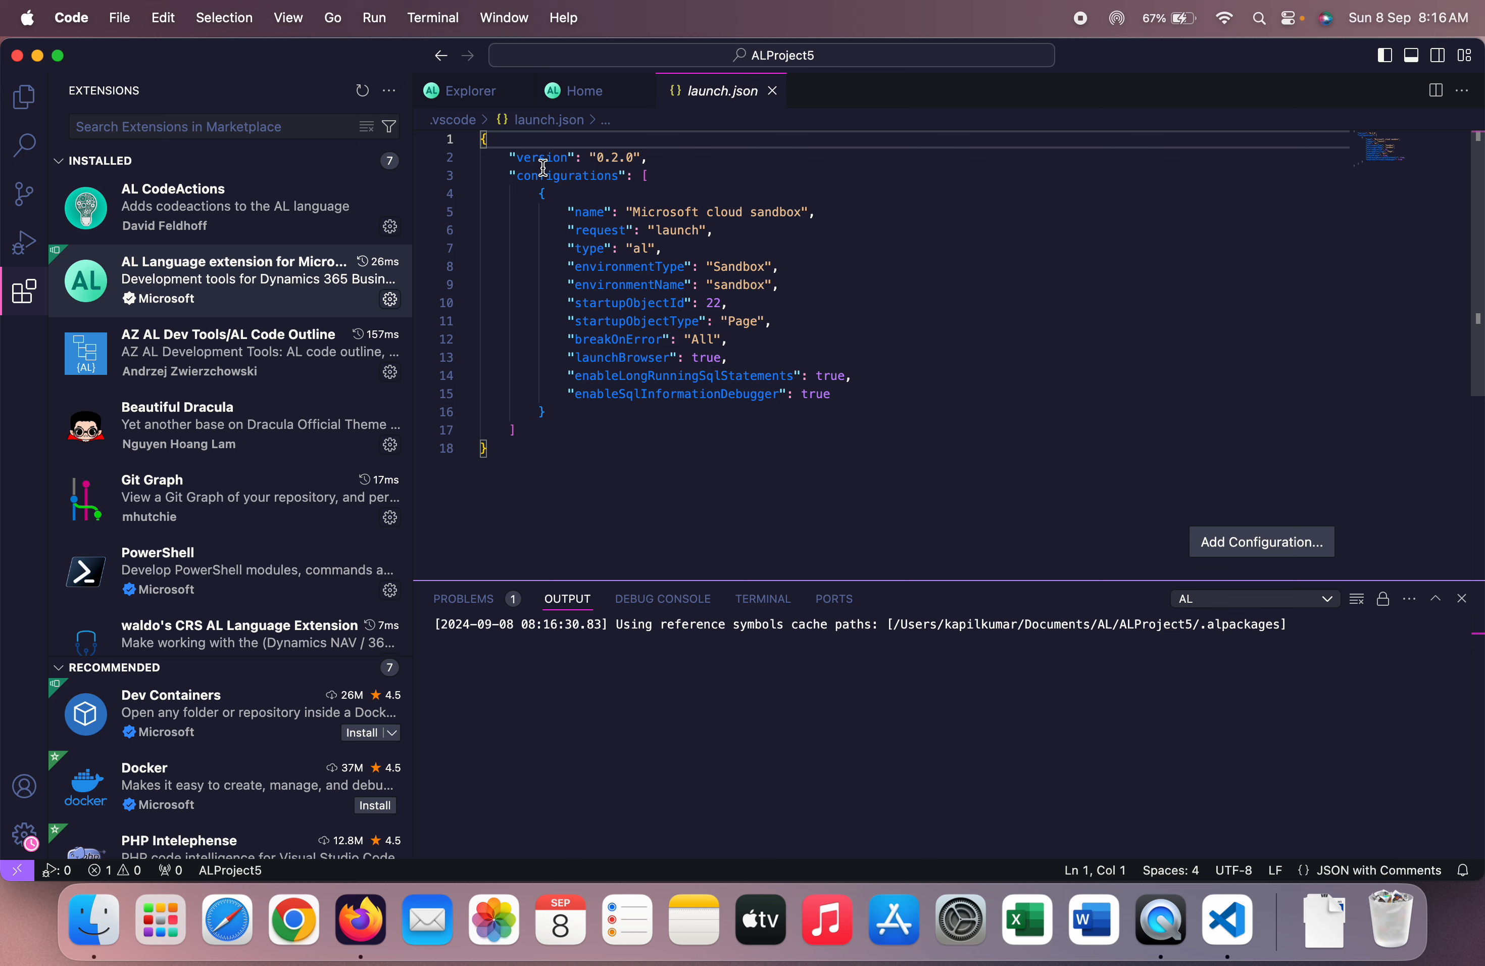
mouse_move(229, 285)
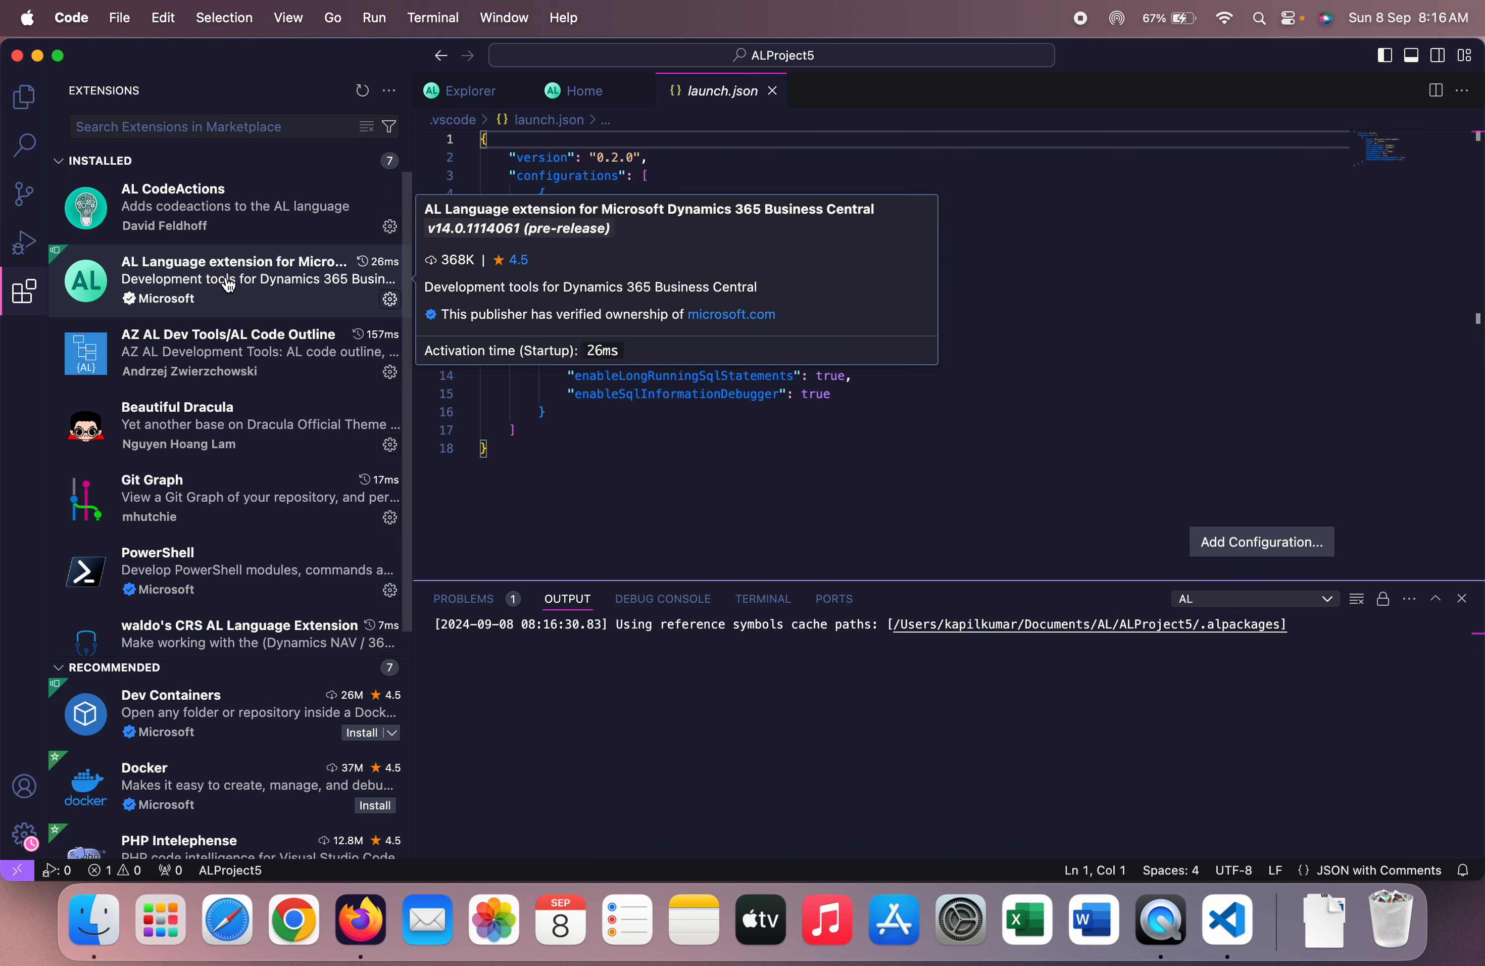
click(228, 286)
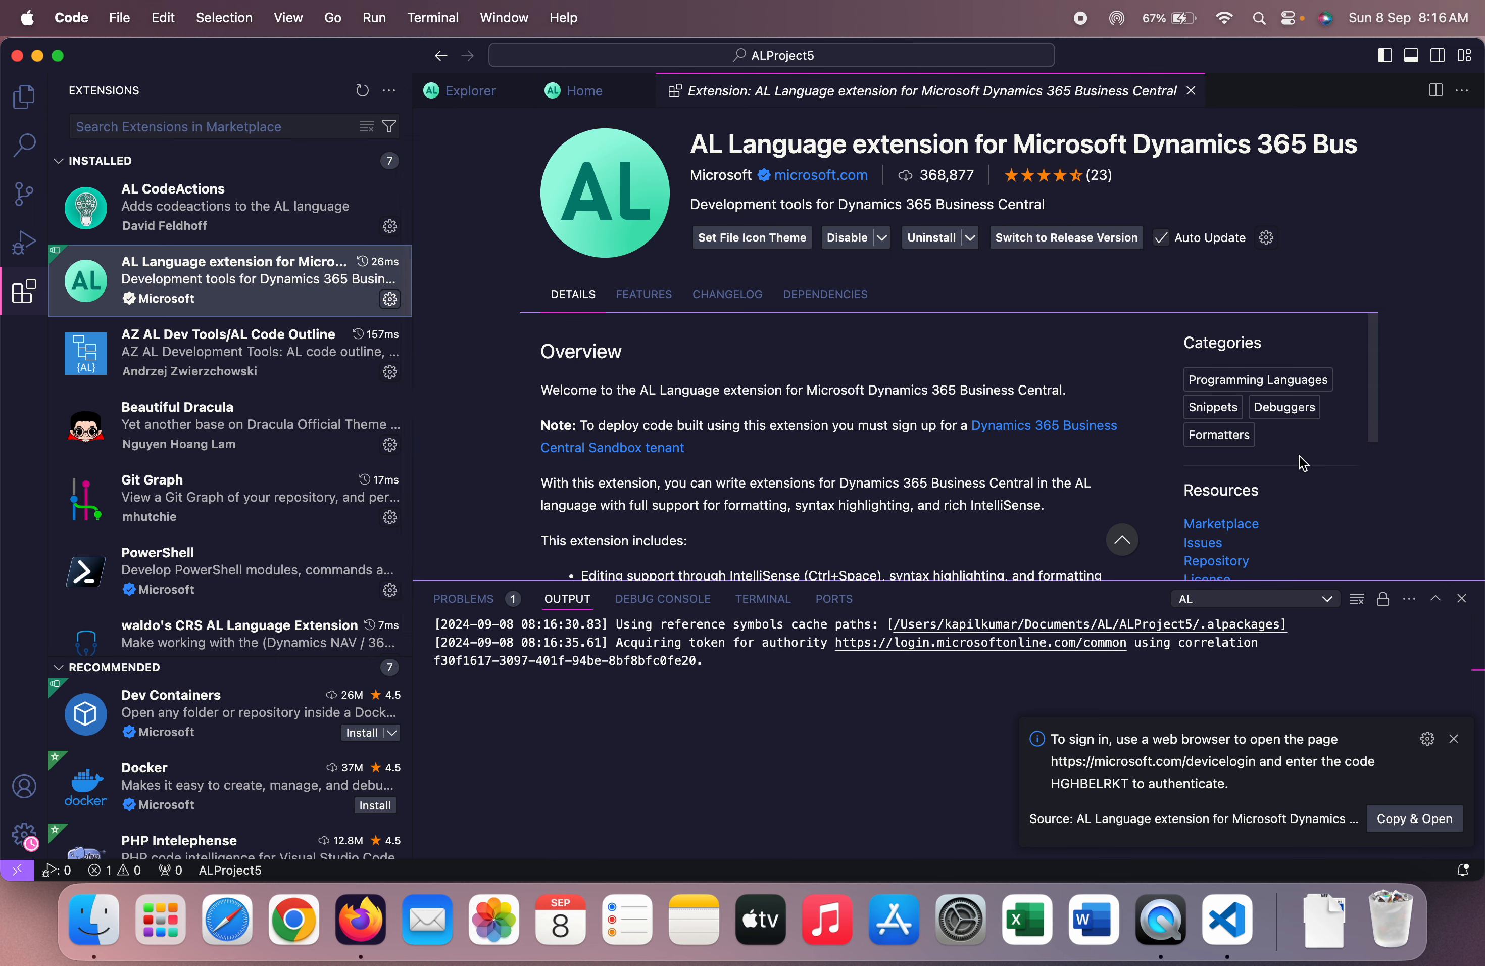
scroll(880, 463, down, 2)
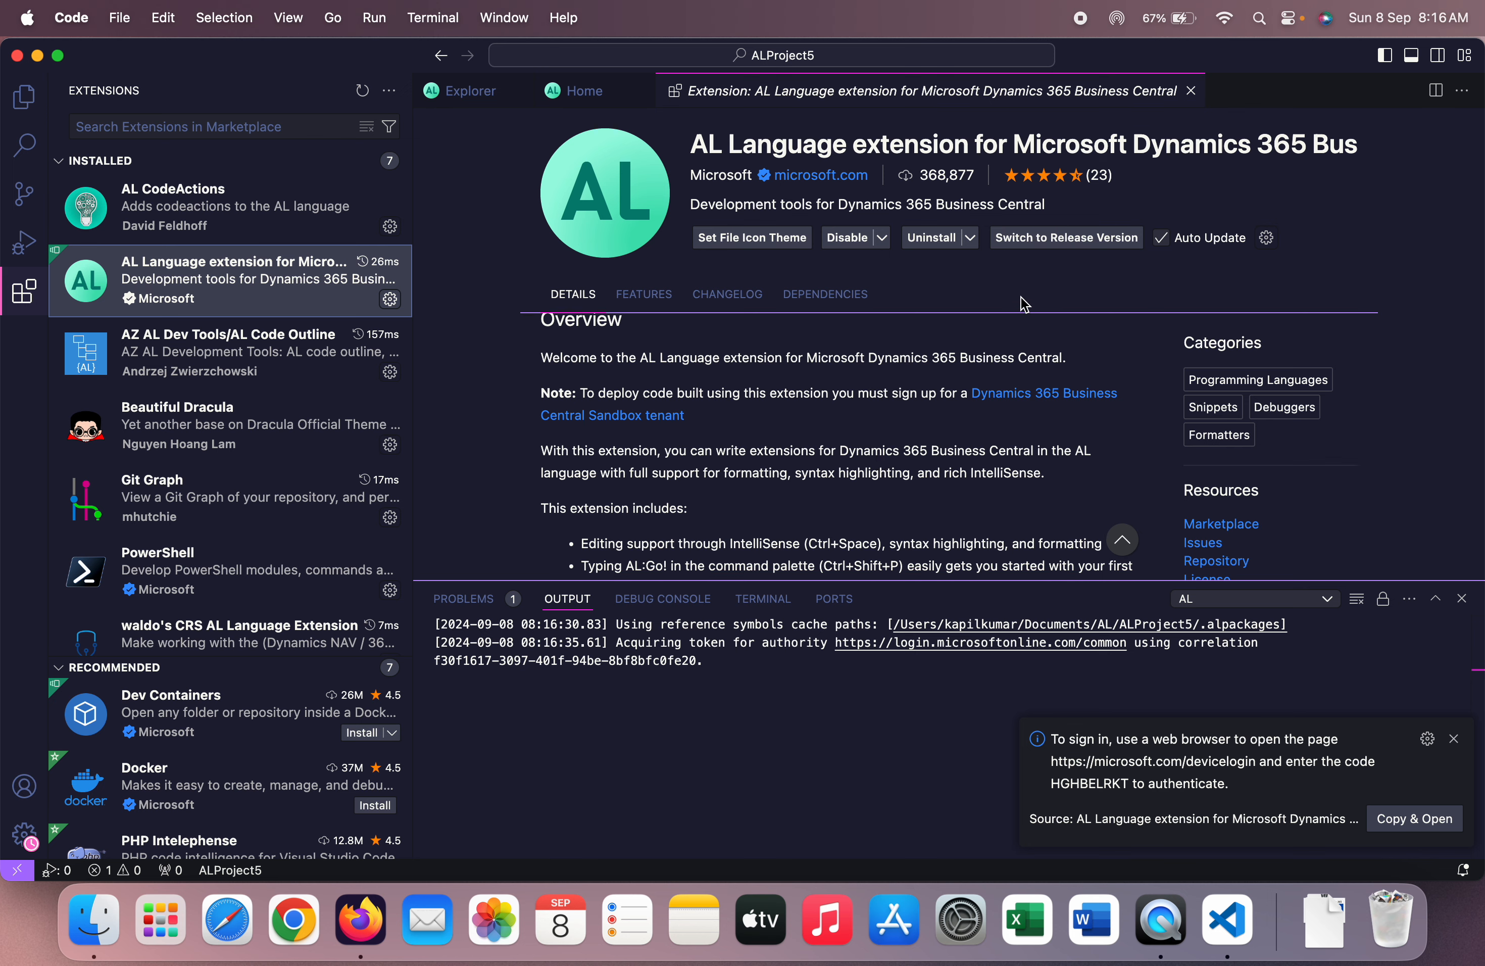
Replace the pre-release AL Language extension with its release version
click(1040, 244)
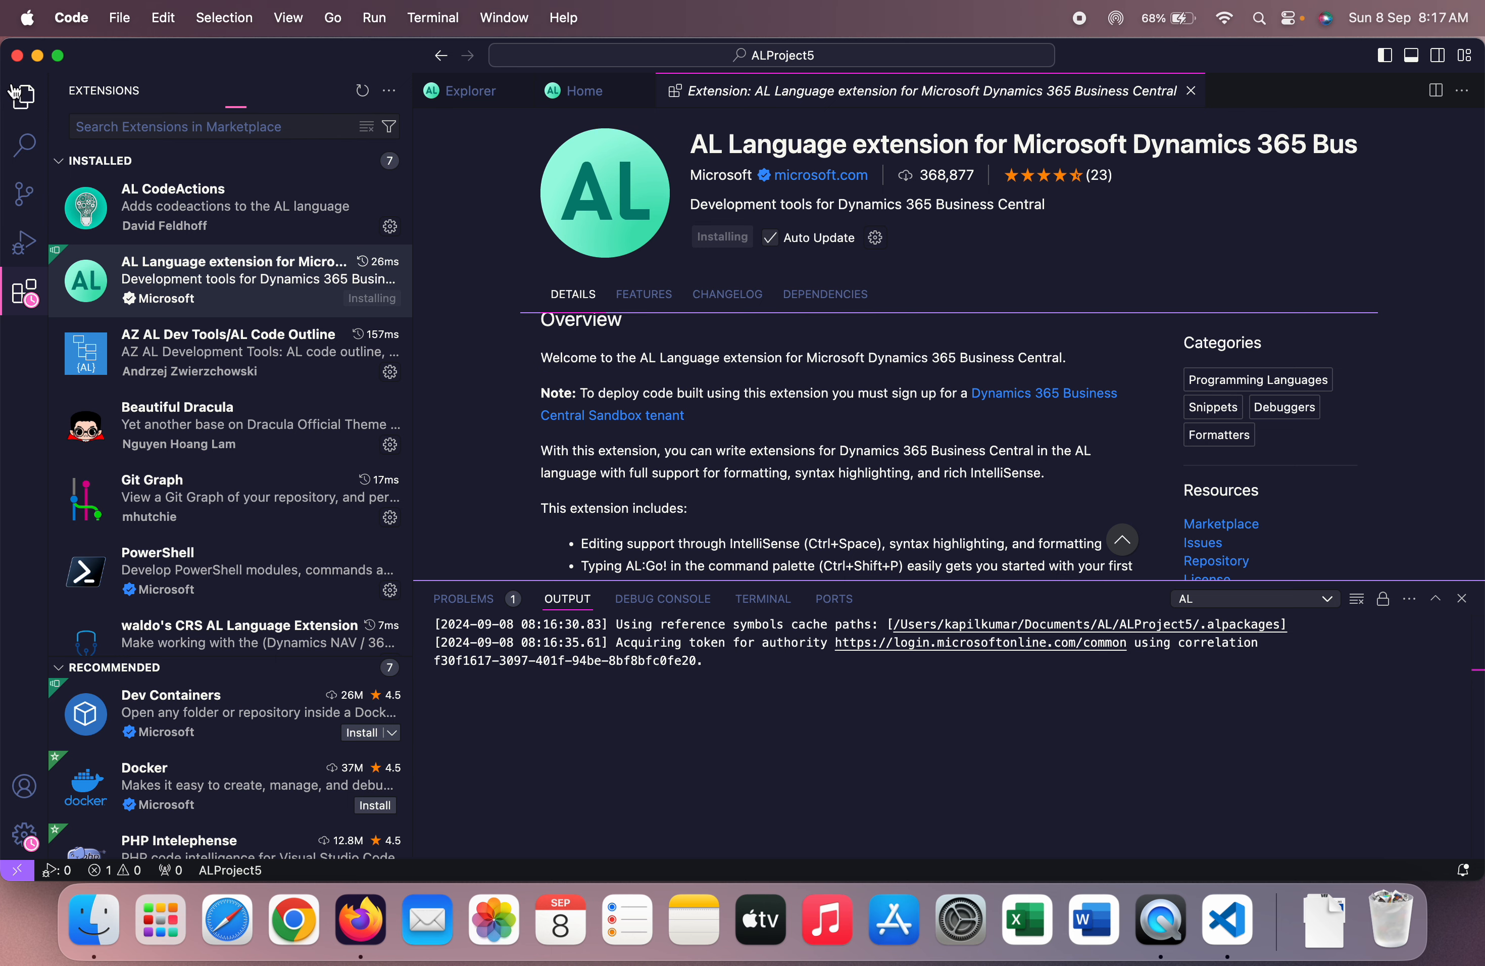
Open ALProject5's app.json and check the application version 25.0.0.0
click(23, 99)
click(131, 210)
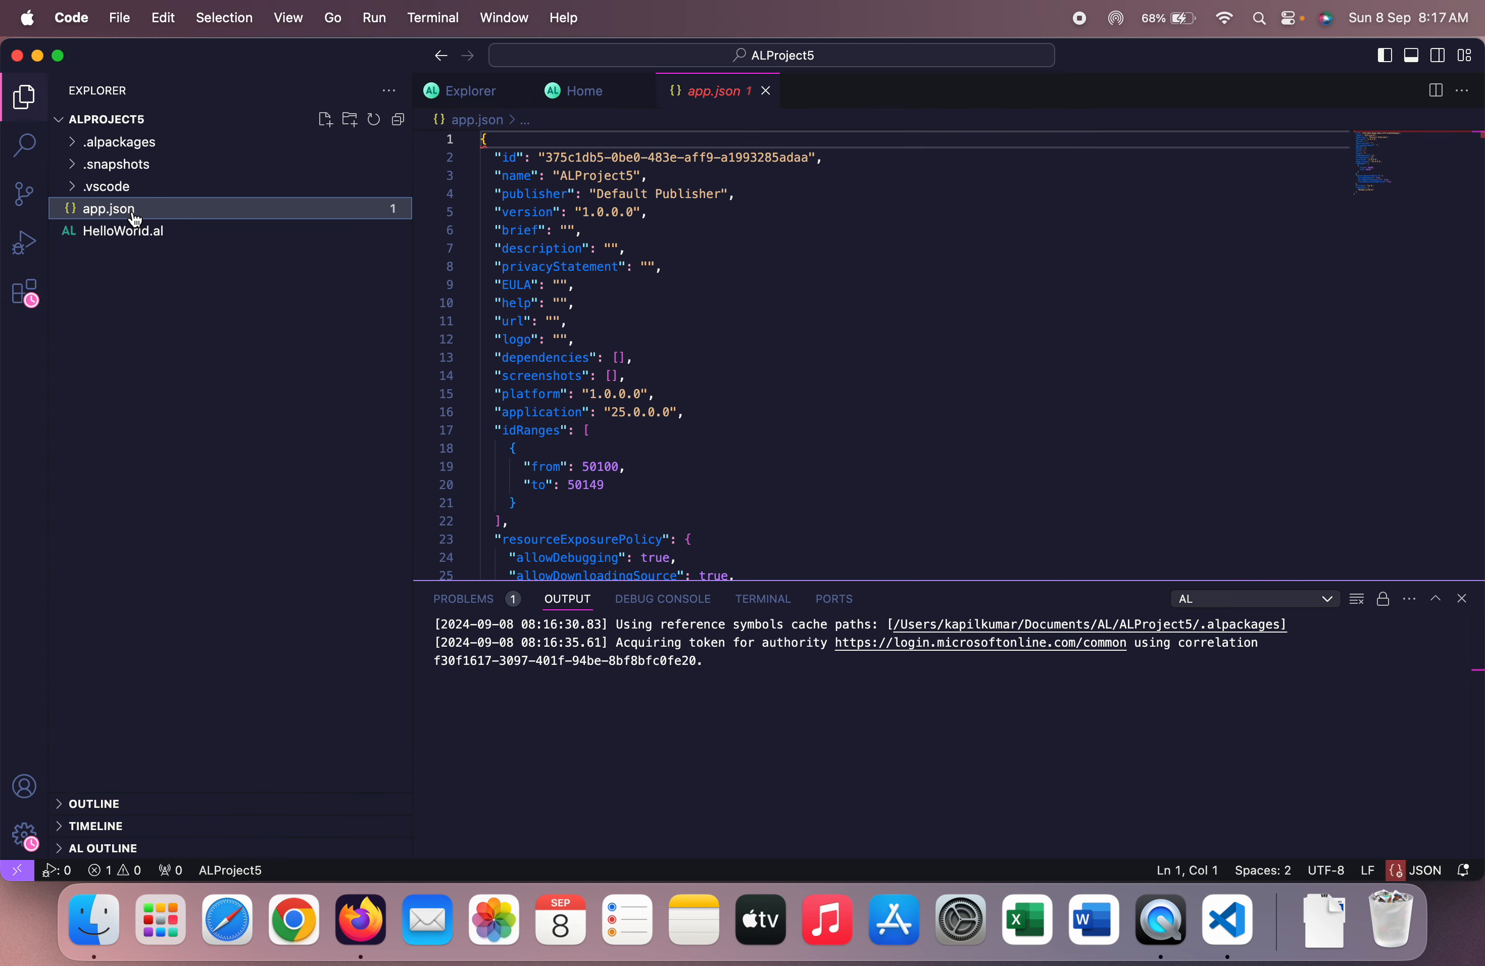
scroll(924, 388, down, 3)
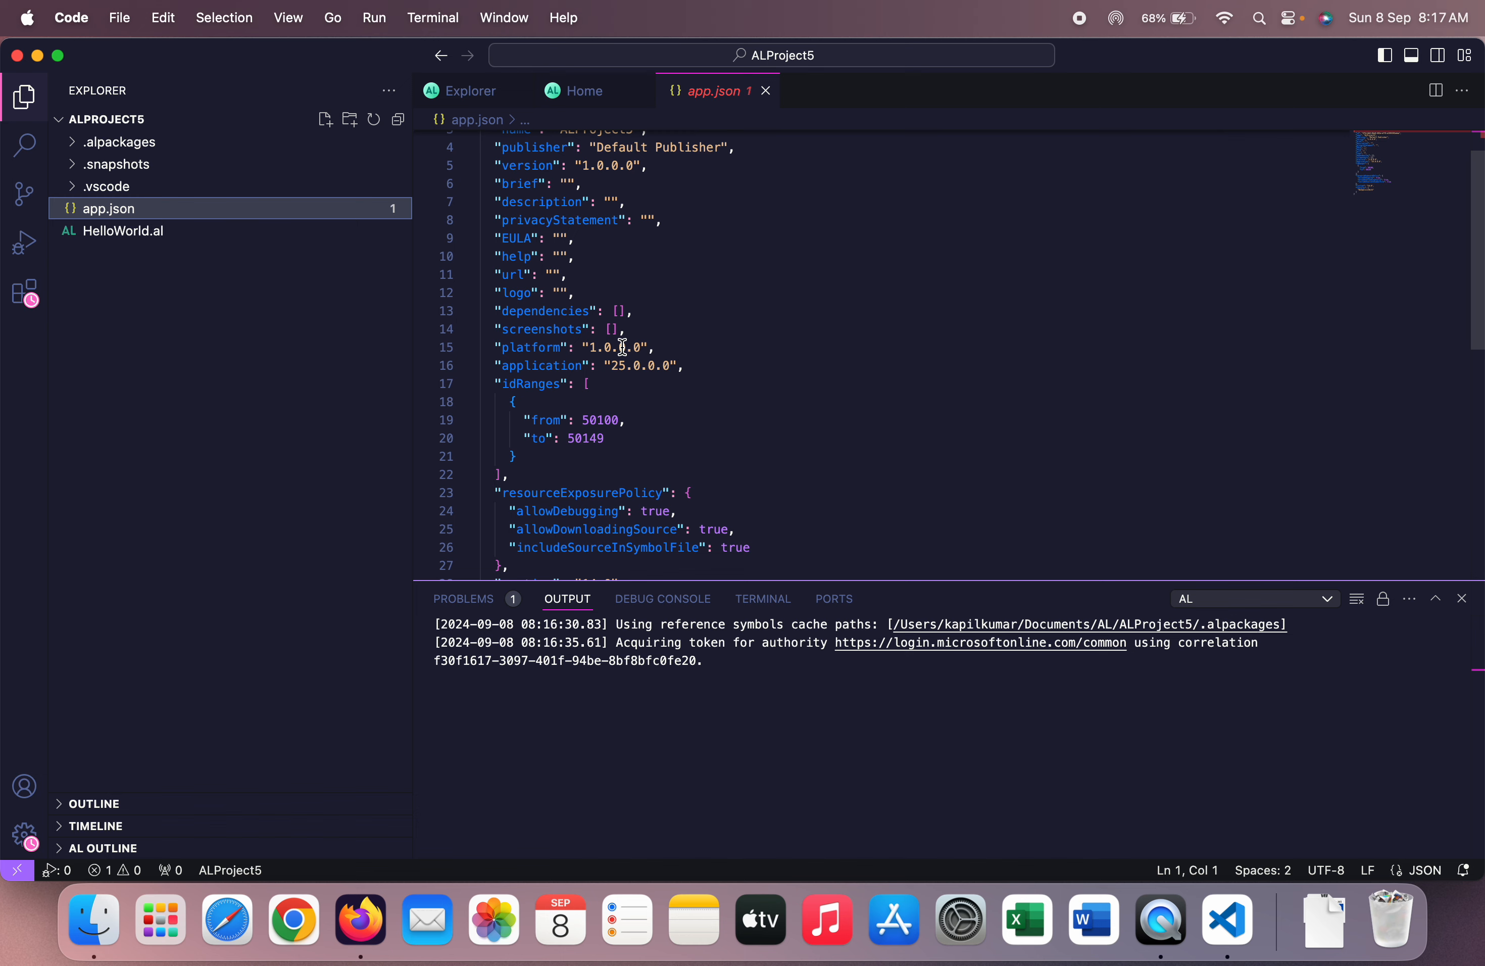
click(613, 364)
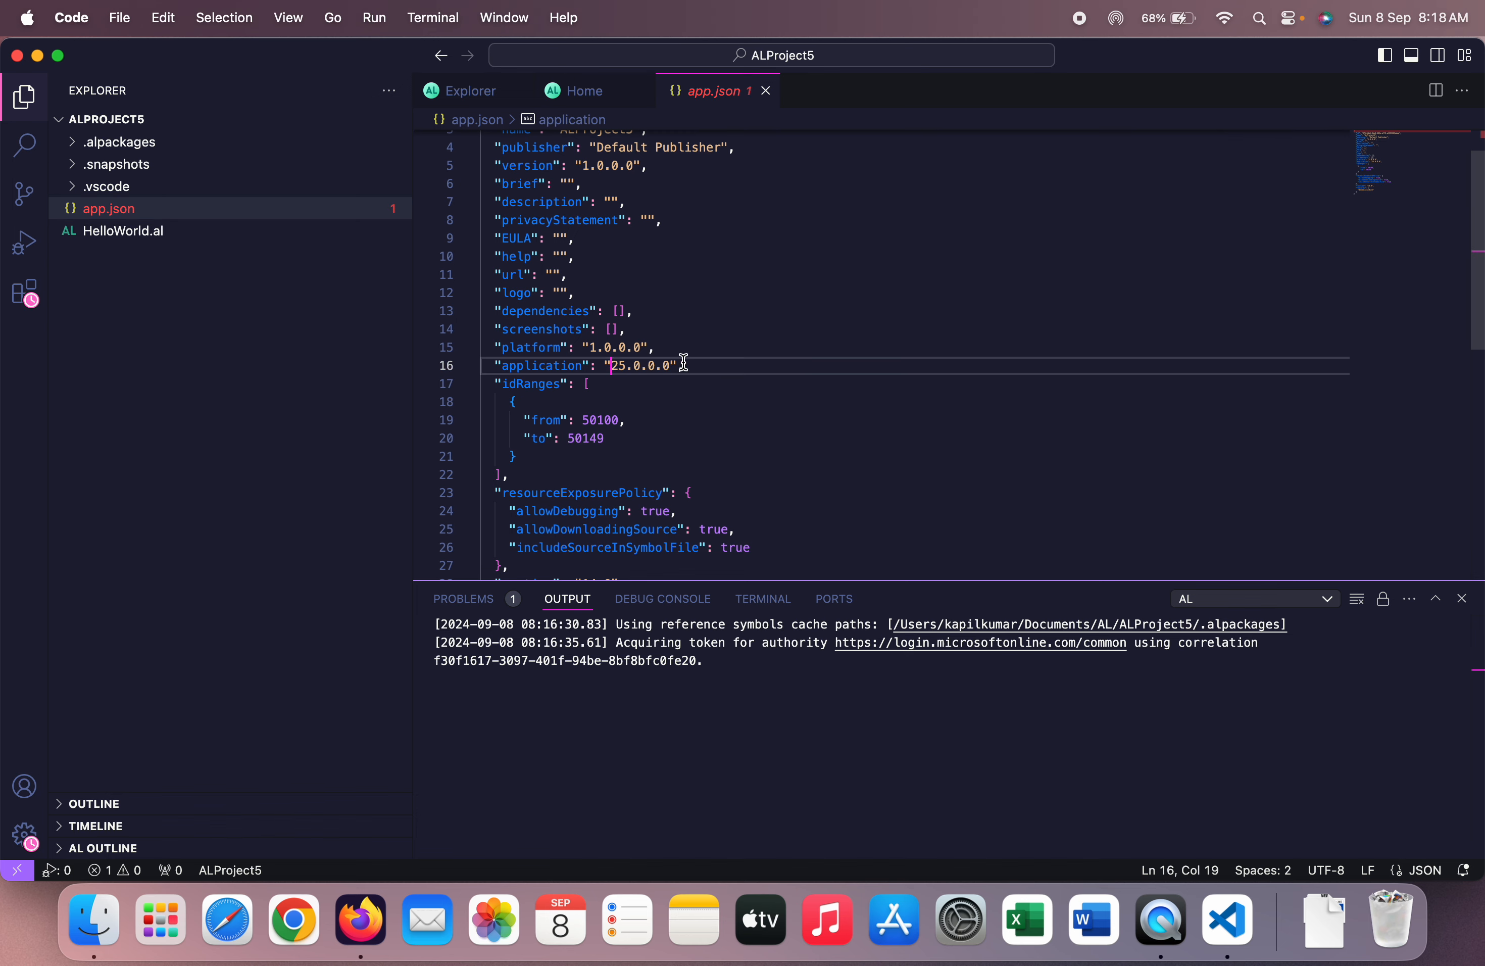
Recheck the AL Language extension, then switch to the admin center's environments list
click(24, 291)
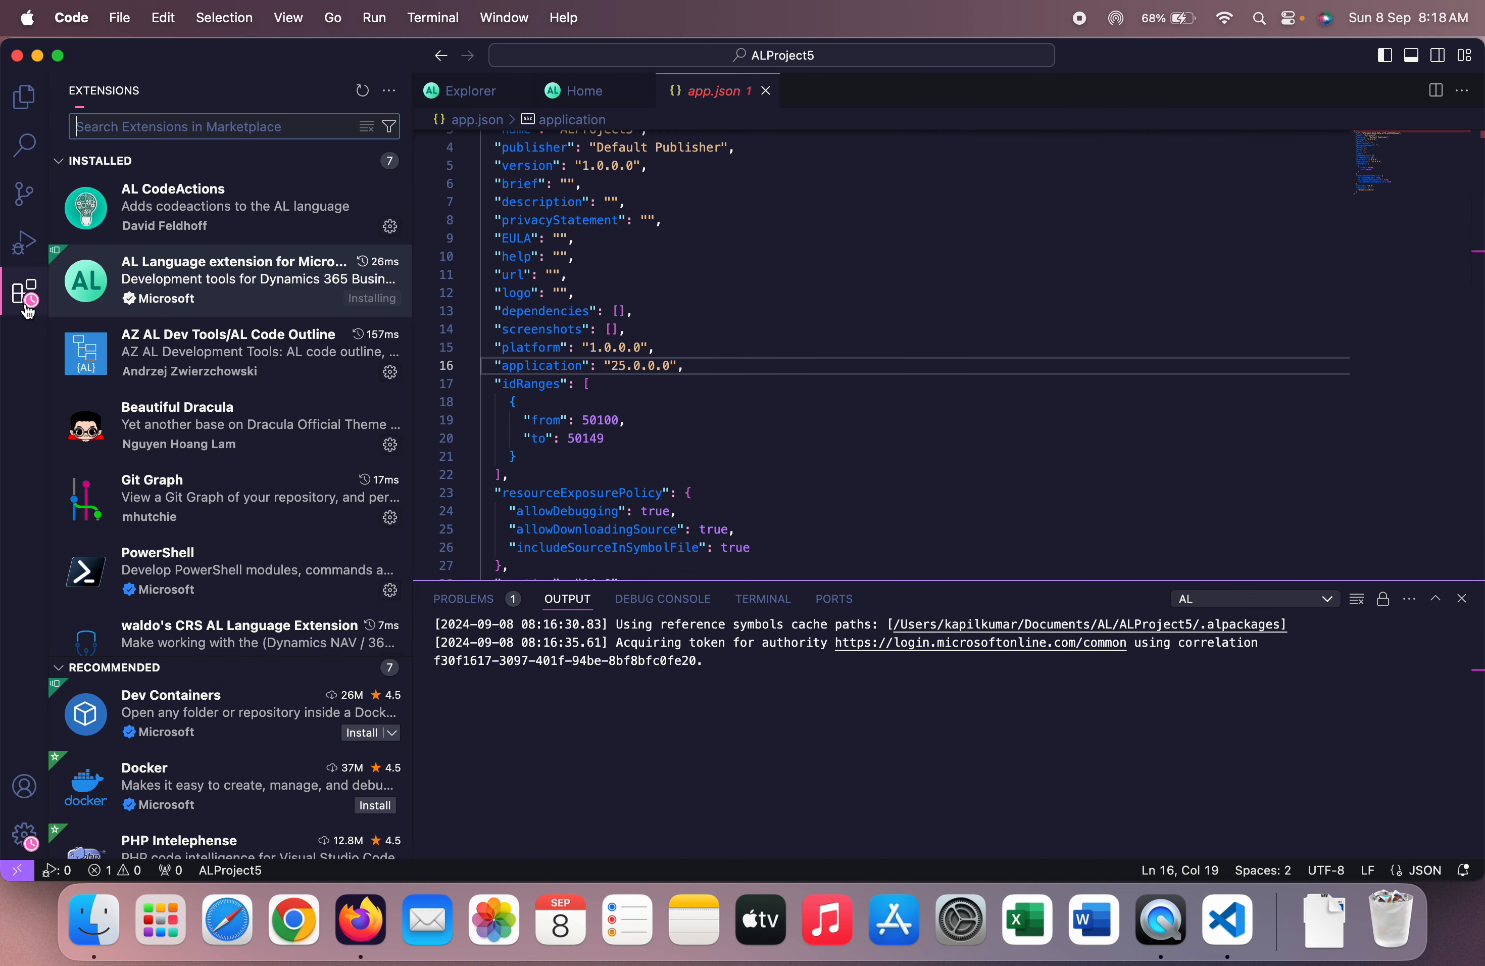
click(219, 279)
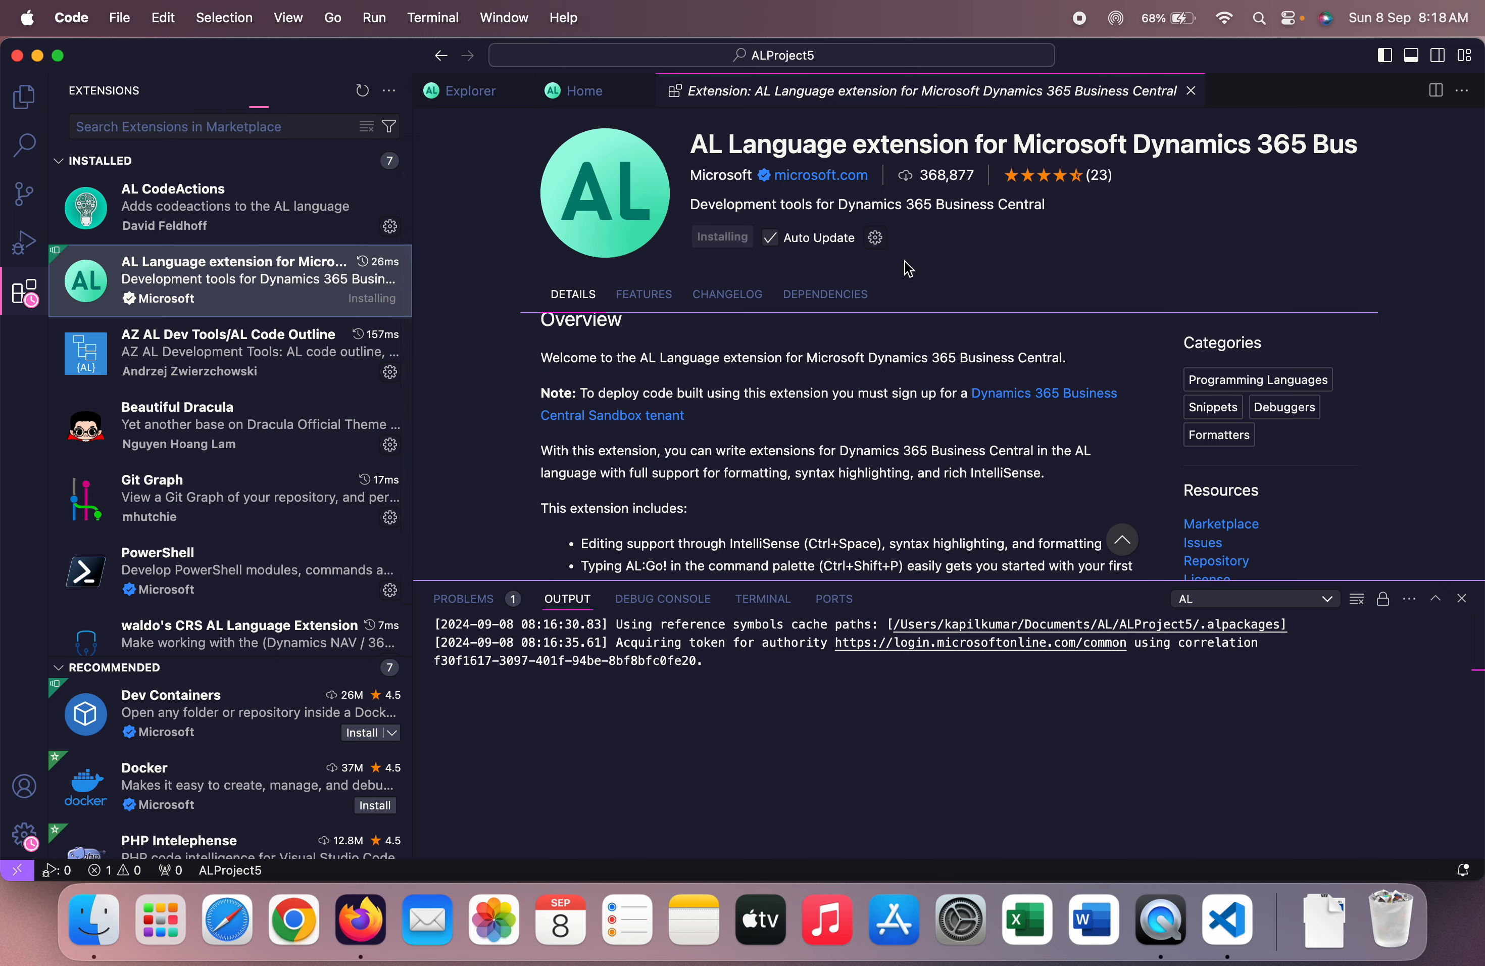
click(23, 97)
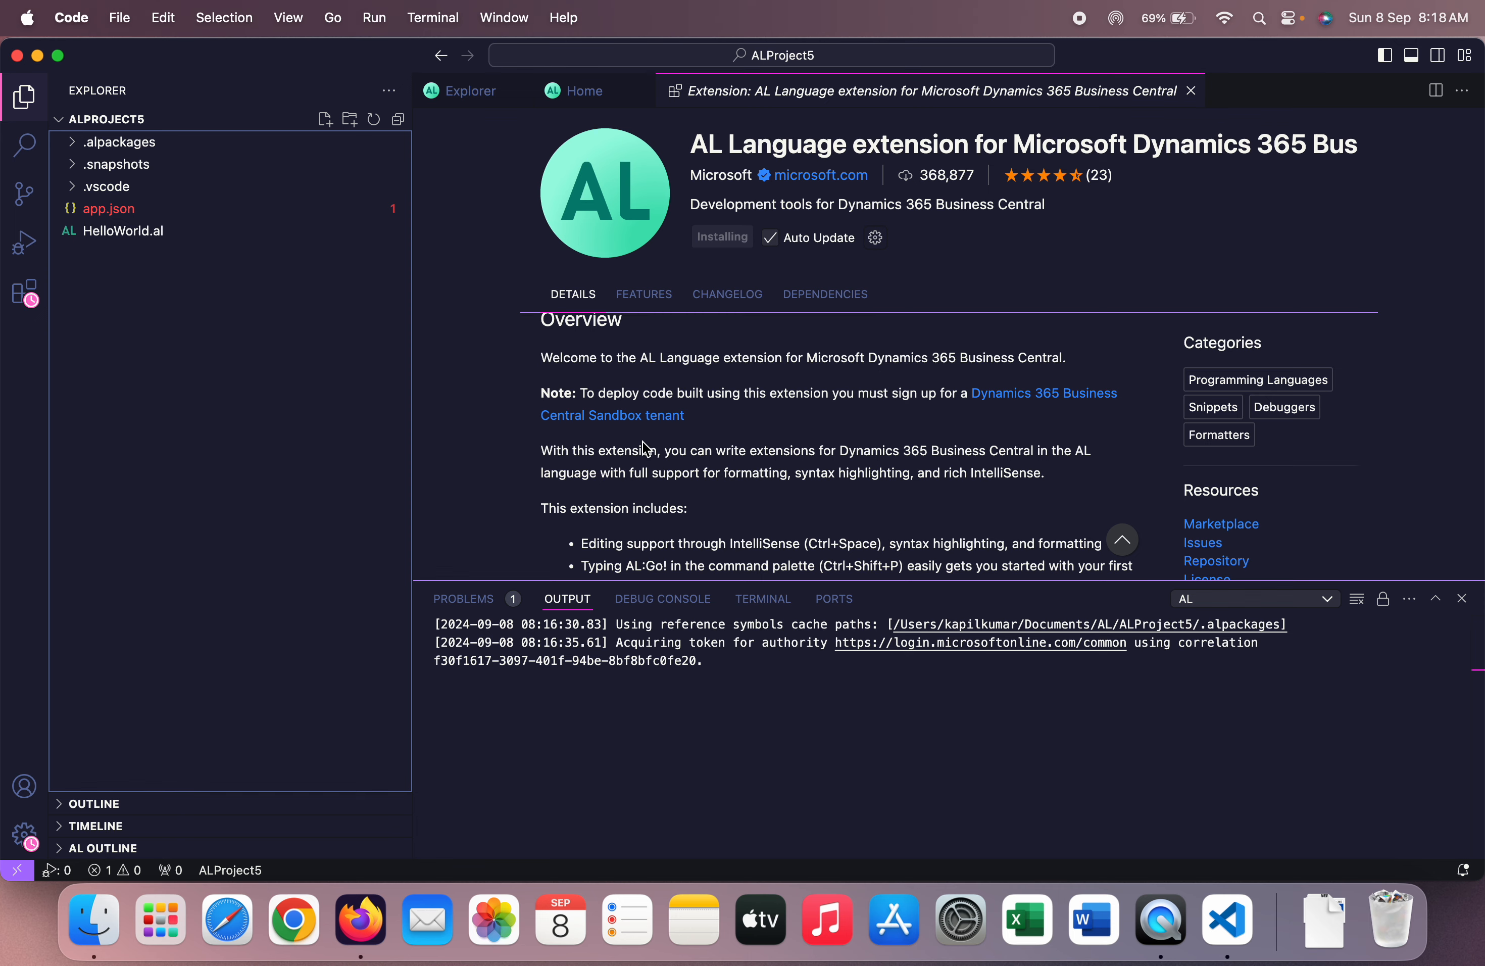
key(ctrl+Right)
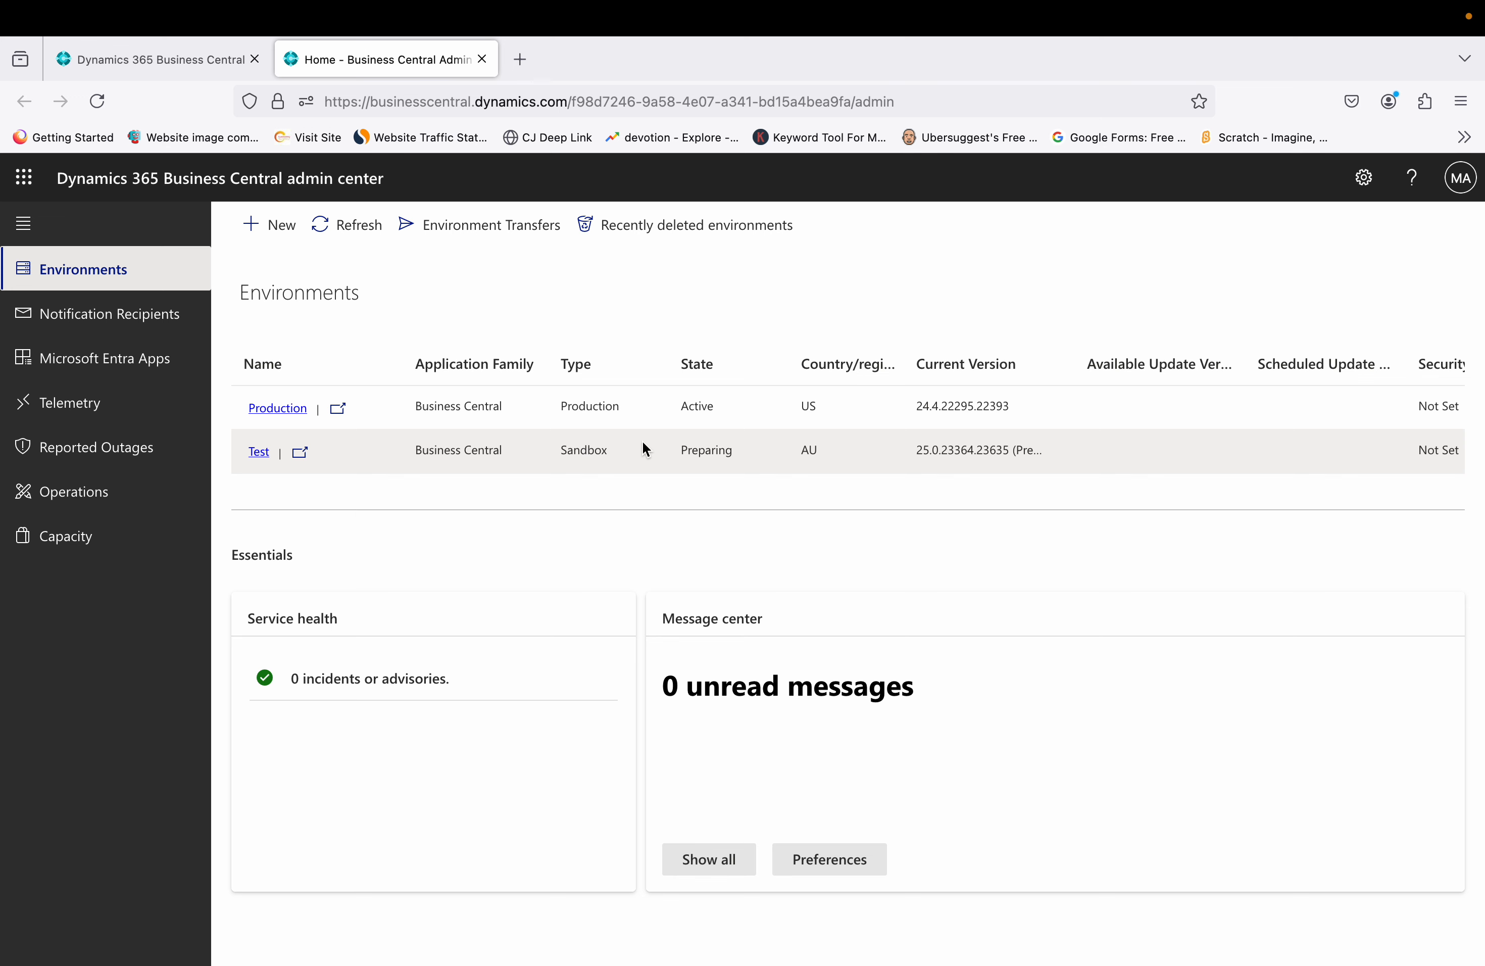
click(364, 237)
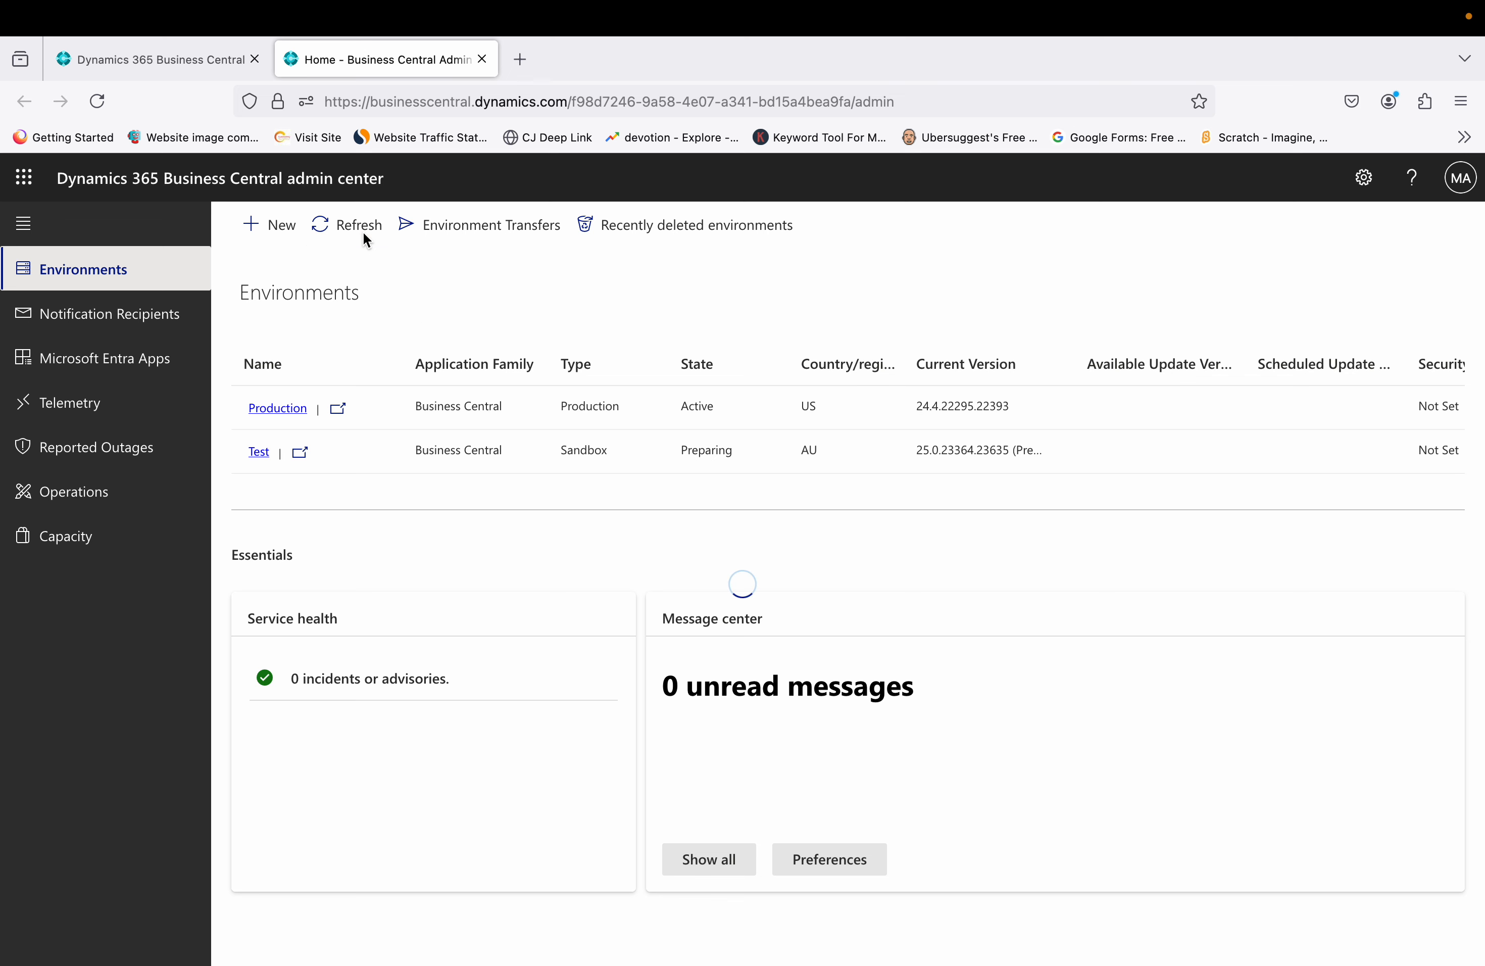